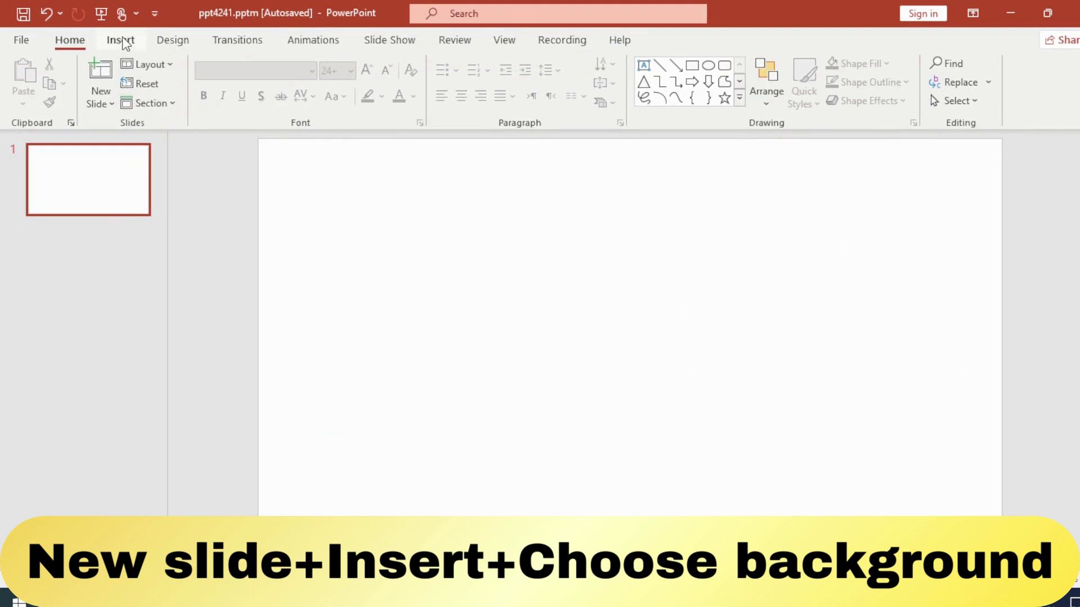
# Switch to the Insert tab on the blank slide
pyautogui.click(121, 39)
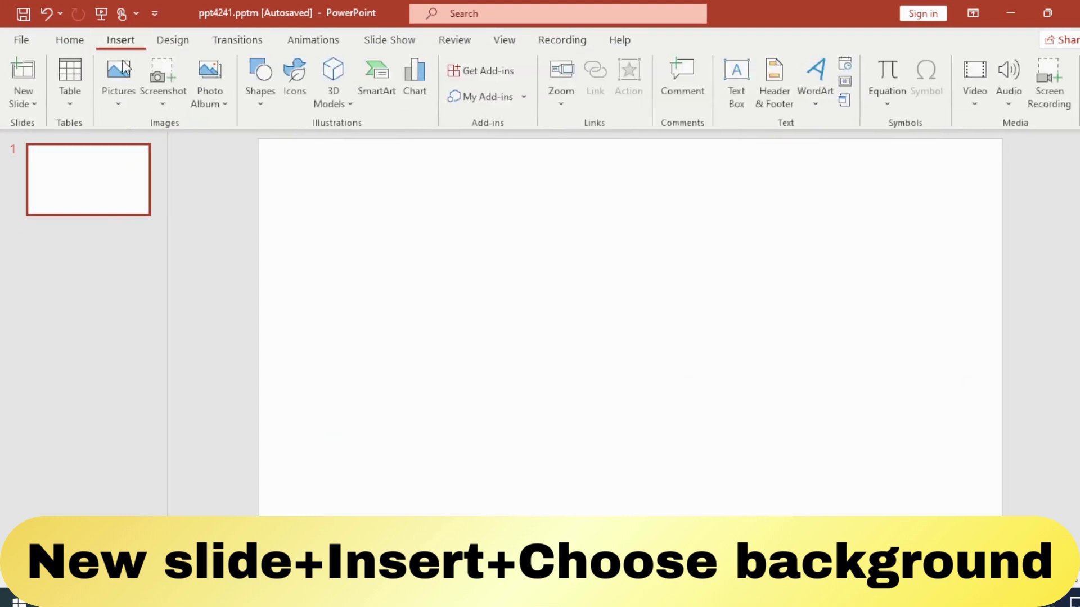
# Insert the dark blue textured picture from this device as the slide background
pyautogui.click(122, 93)
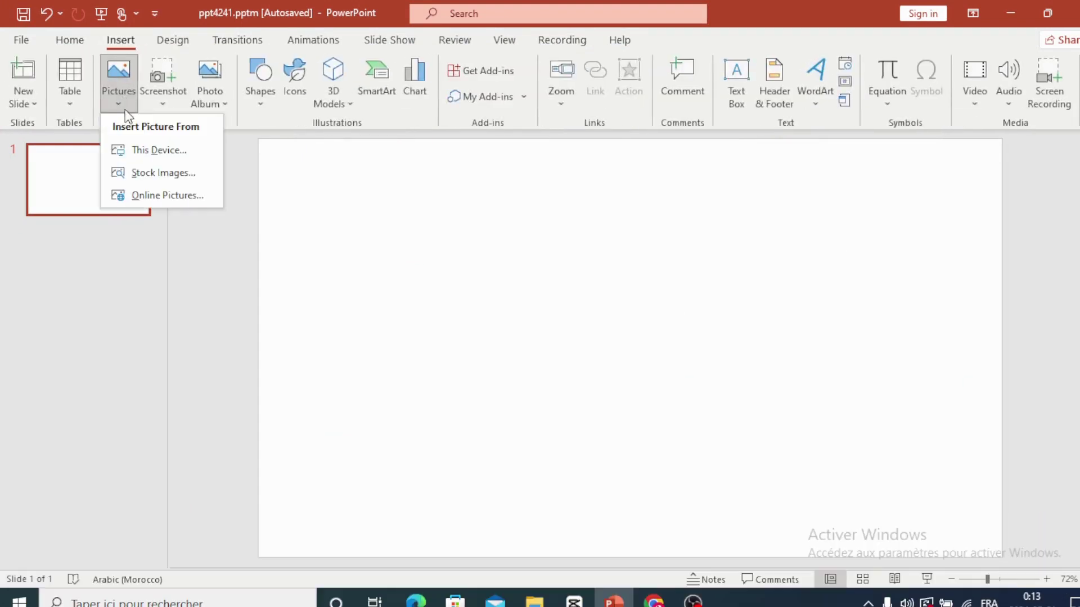
pyautogui.click(145, 149)
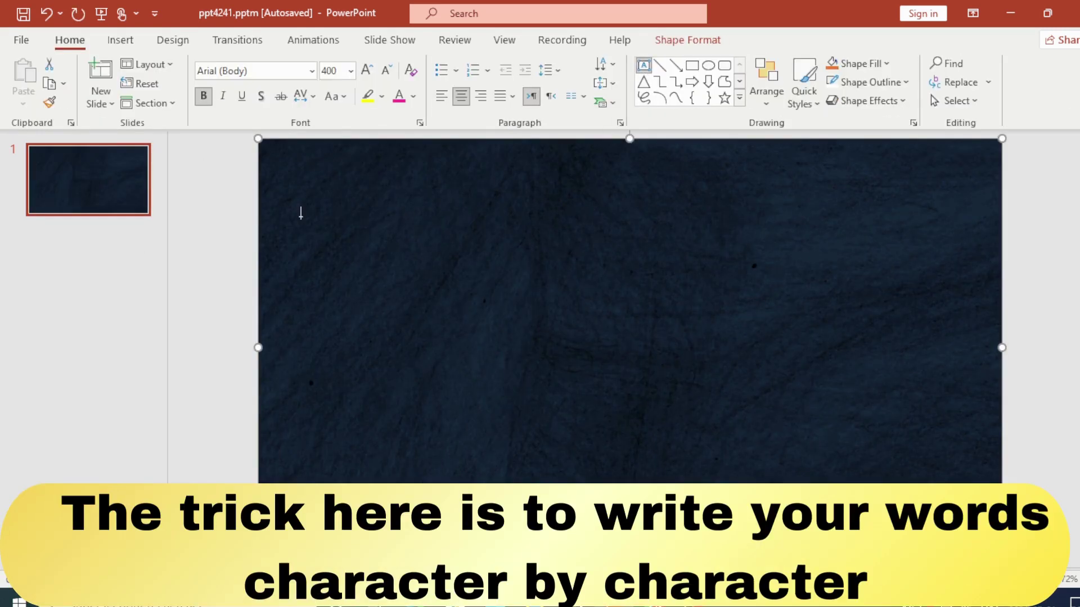
# Draw a text box at upper left holding a pink 'N' in Brush Script MT, size 300
pyautogui.moveTo(338, 221); pyautogui.dragTo(518, 348)
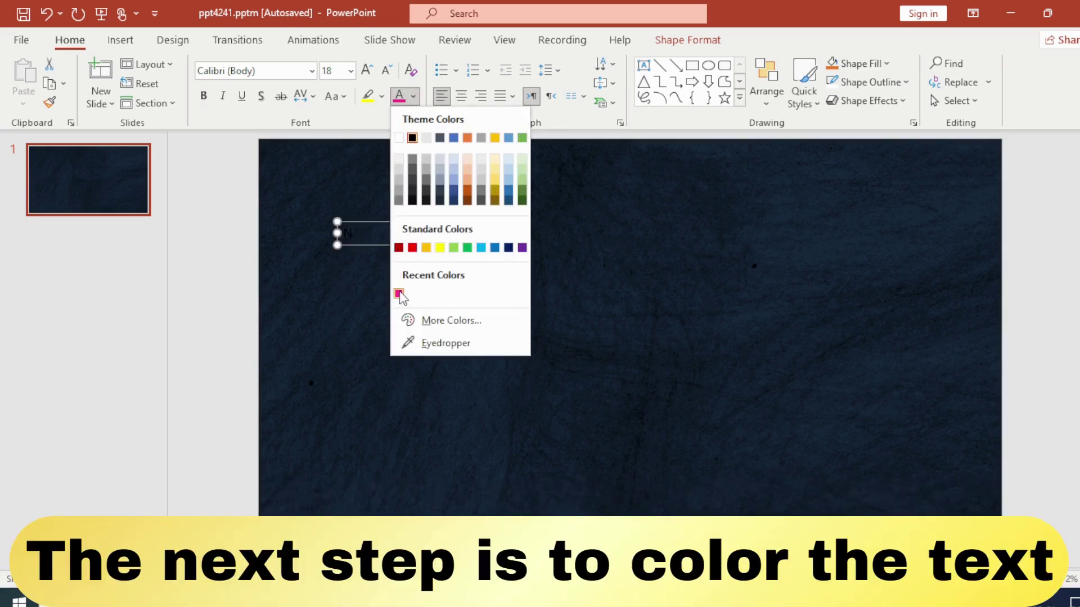
pyautogui.click(398, 294)
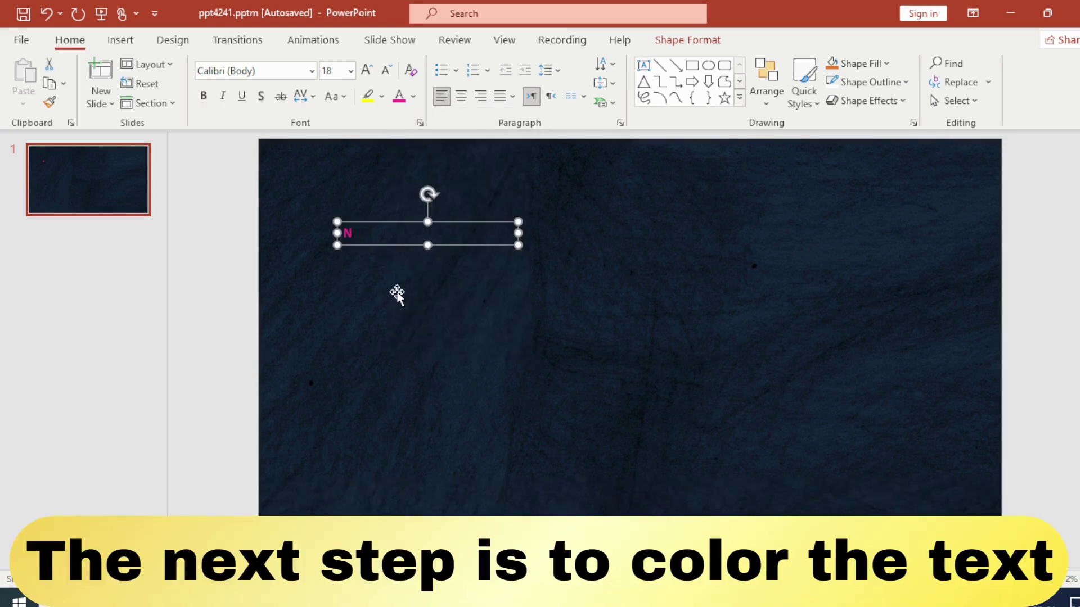
pyautogui.click(421, 184)
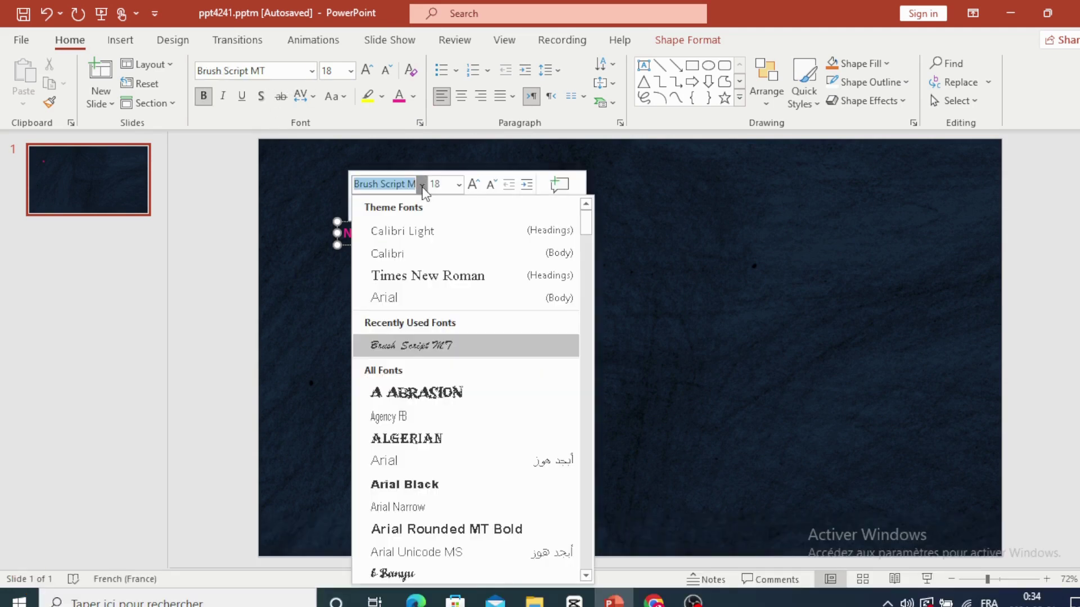
pyautogui.click(414, 347)
pyautogui.click(336, 70)
pyautogui.write('300')
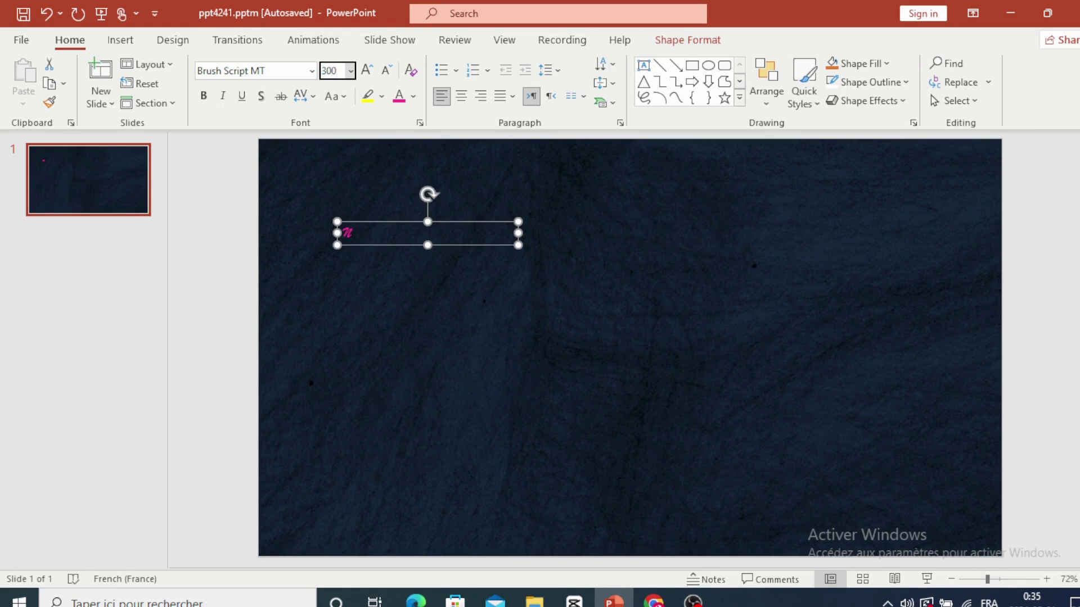
pyautogui.press('Return')
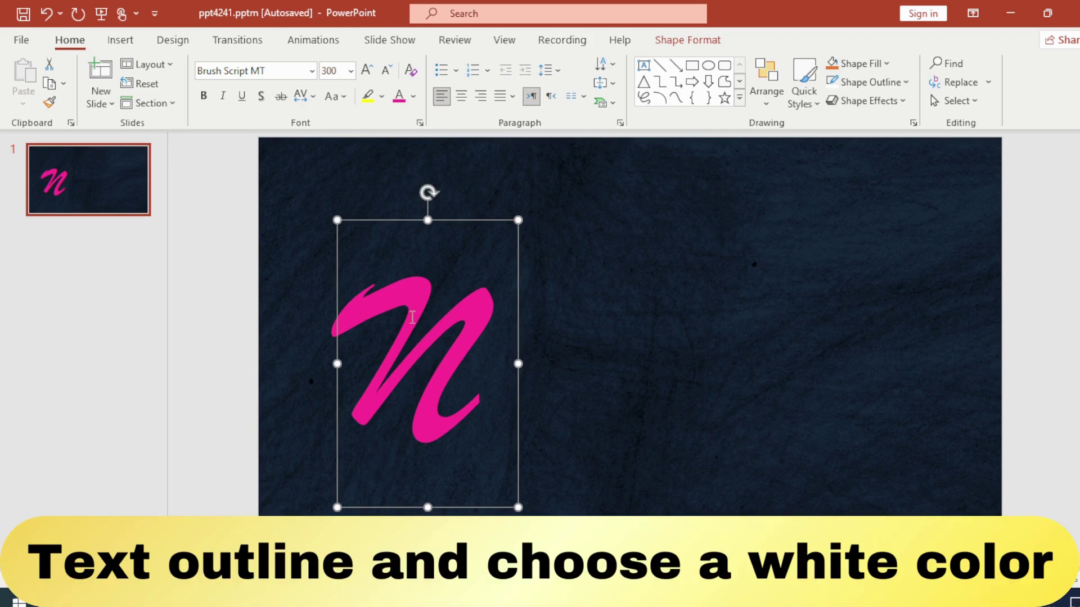
# Give the pink N a white text outline with a thicker 3 pt weight
pyautogui.click(694, 40)
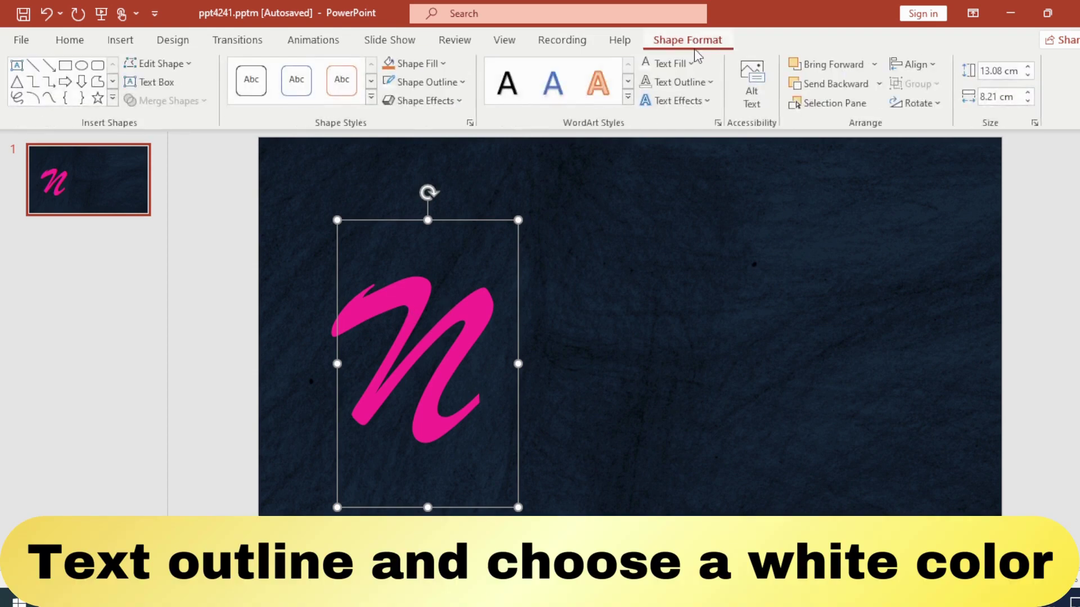
pyautogui.click(701, 79)
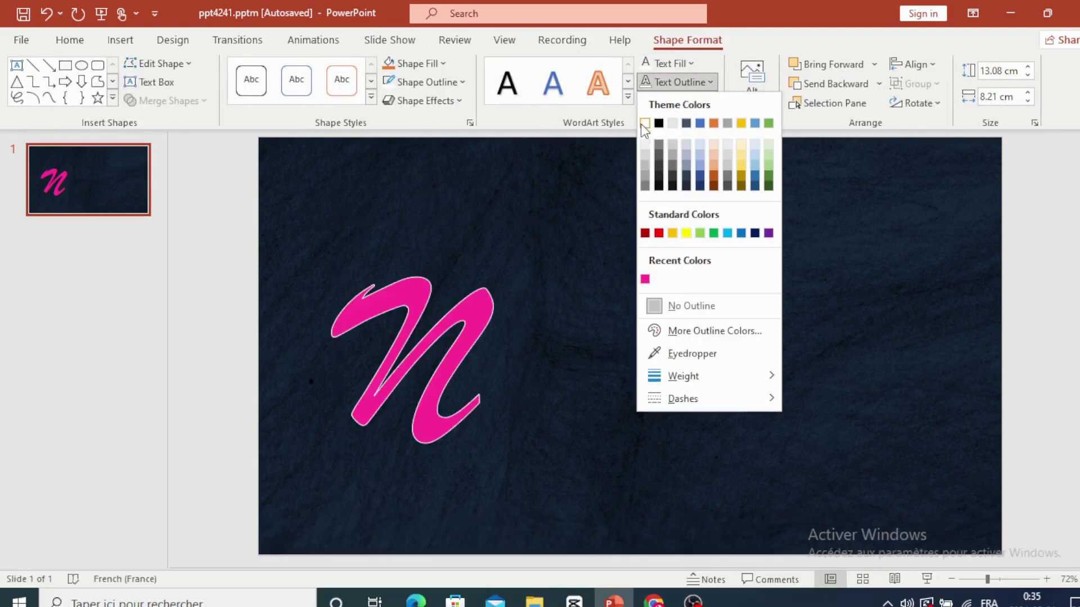
pyautogui.click(644, 123)
pyautogui.click(698, 83)
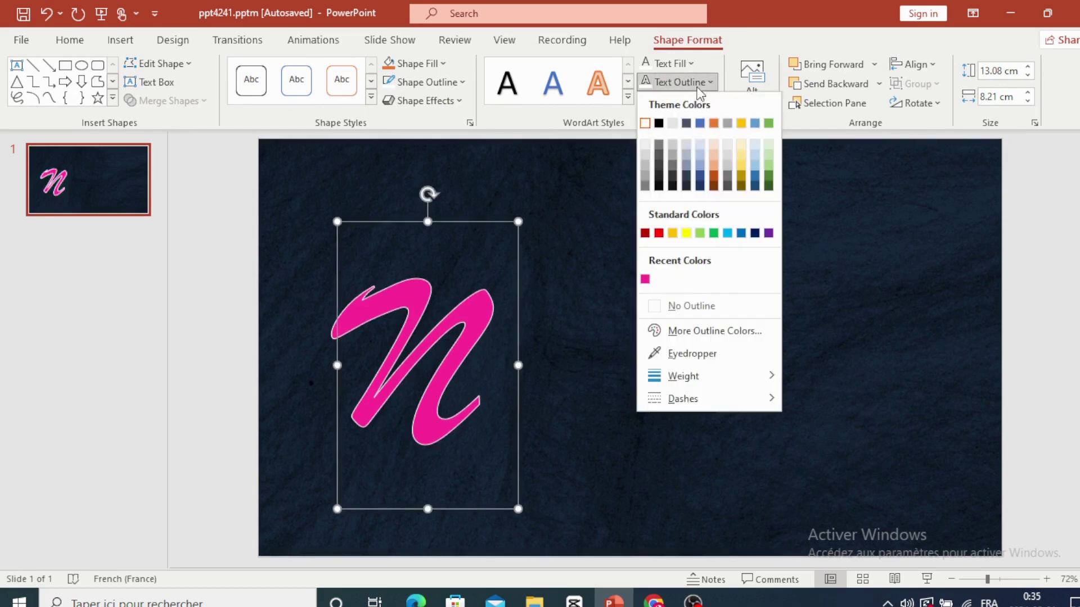
pyautogui.moveTo(684, 376)
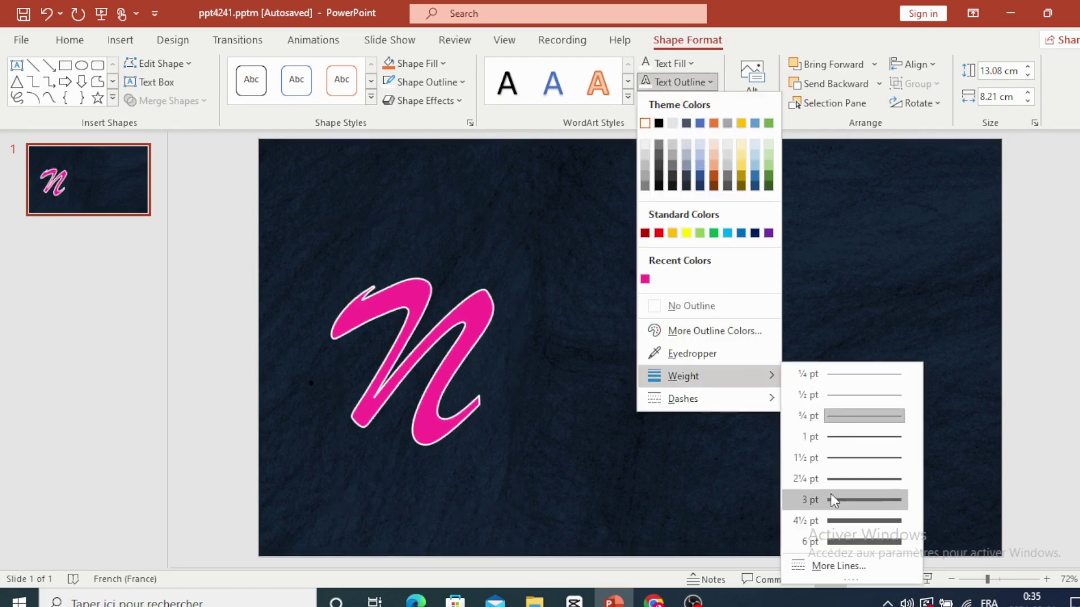
pyautogui.click(838, 519)
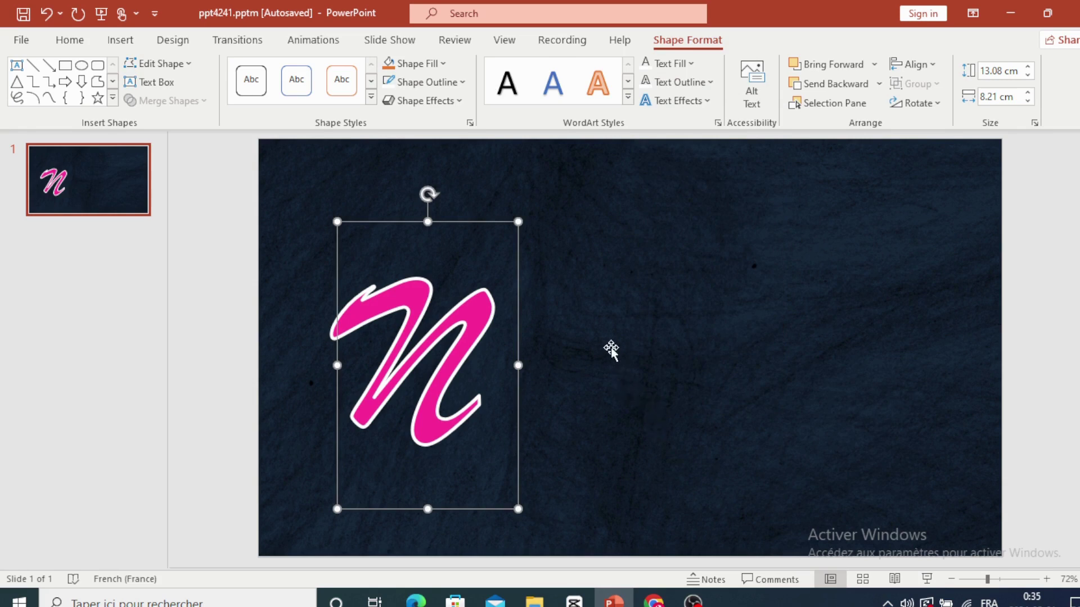
pyautogui.click(694, 95)
pyautogui.moveTo(699, 133)
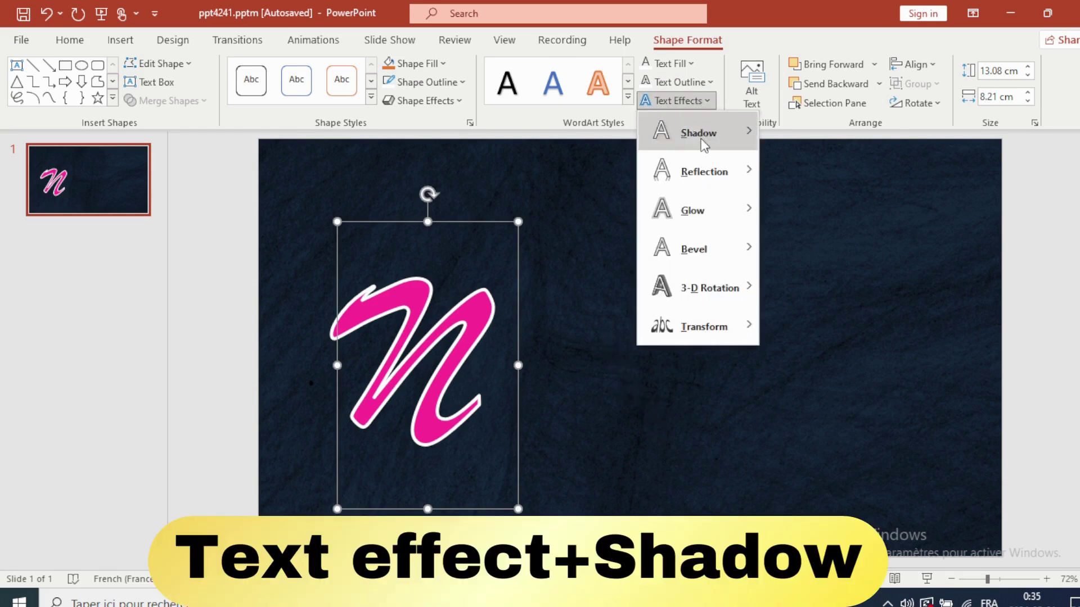
# Apply an outer shadow to the outlined N
pyautogui.click(827, 234)
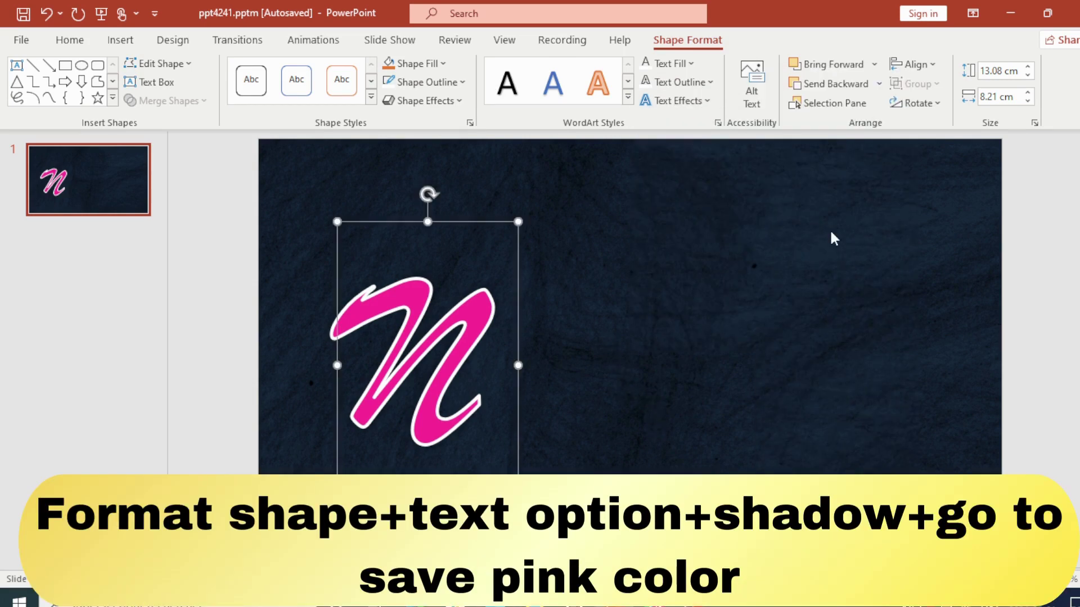
pyautogui.rightClick(476, 332)
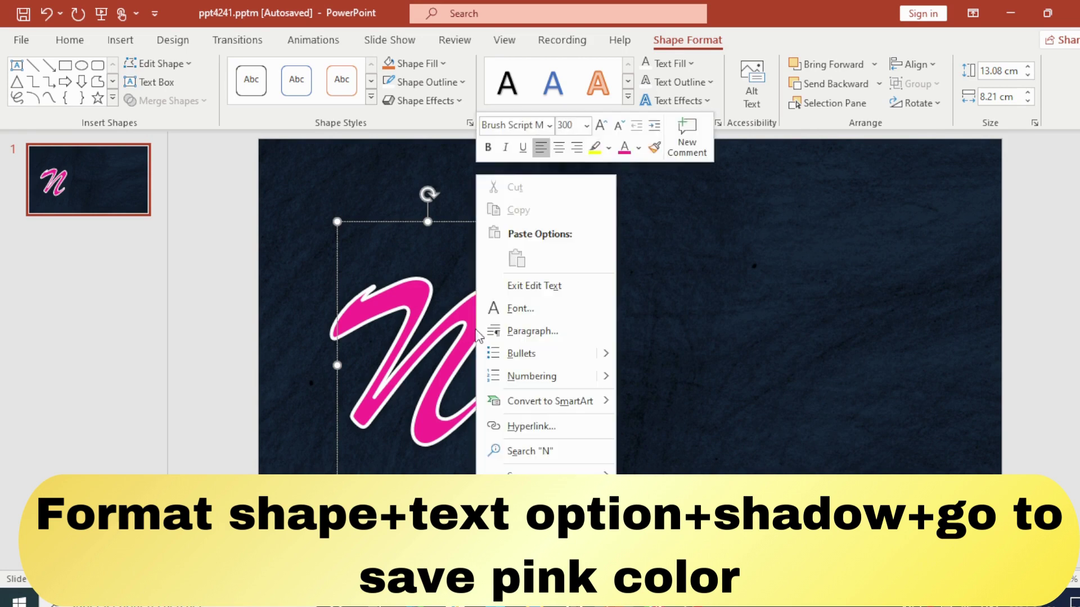
pyautogui.click(834, 238)
# Change the N's shadow colour to pink in Format Shape's text options
pyautogui.rightClick(478, 329)
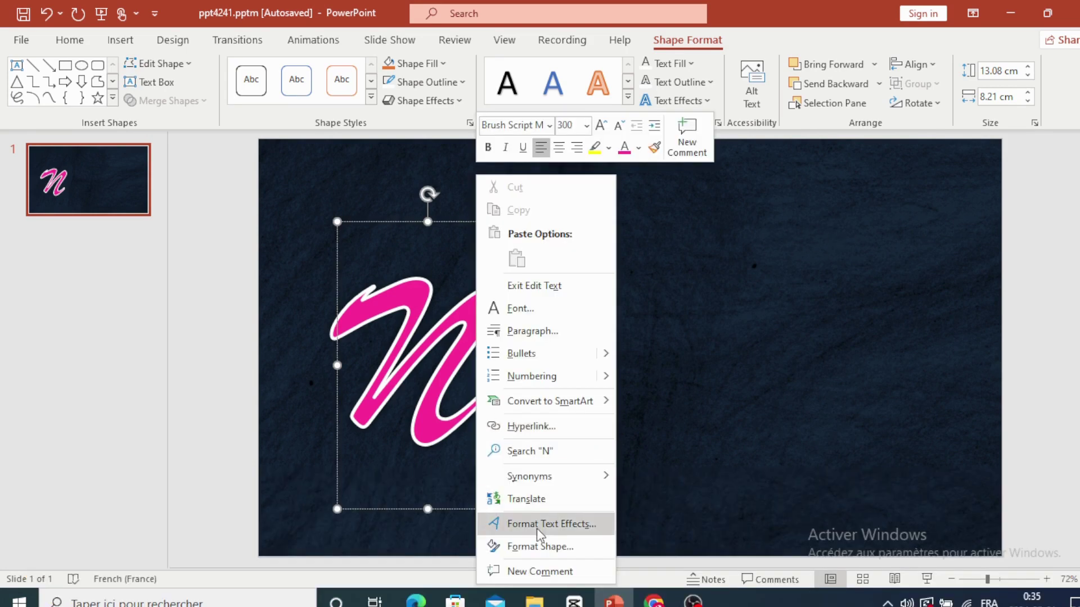
pyautogui.click(537, 544)
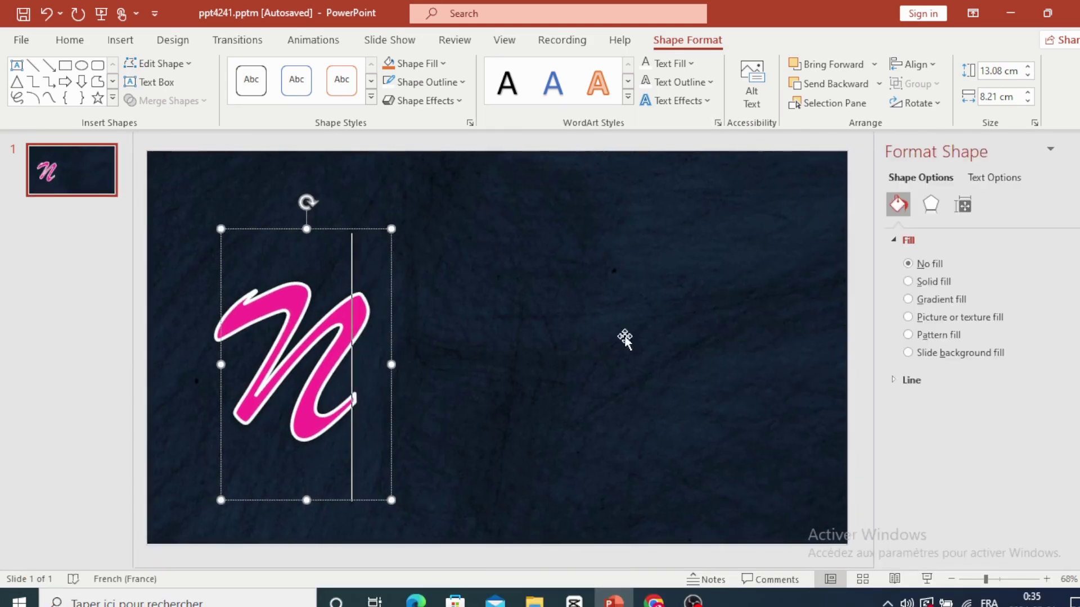
pyautogui.click(990, 178)
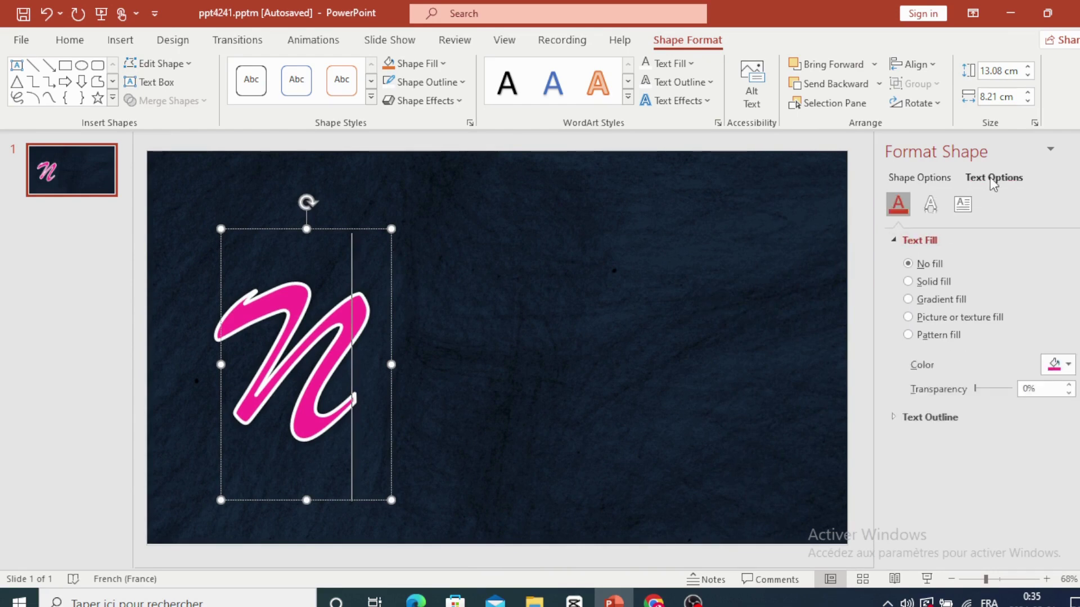
pyautogui.click(928, 205)
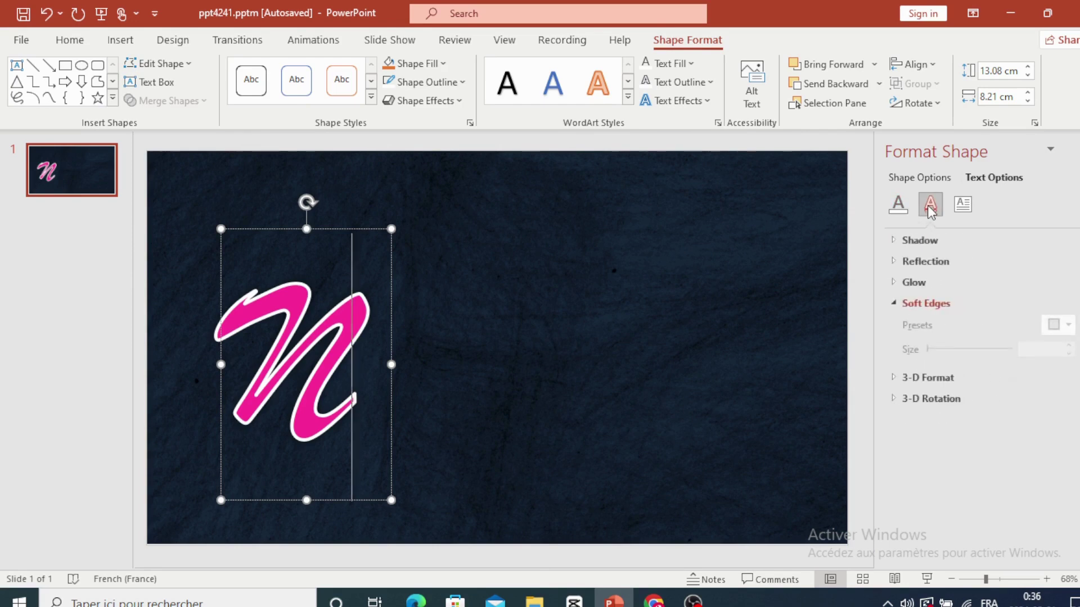
pyautogui.click(898, 241)
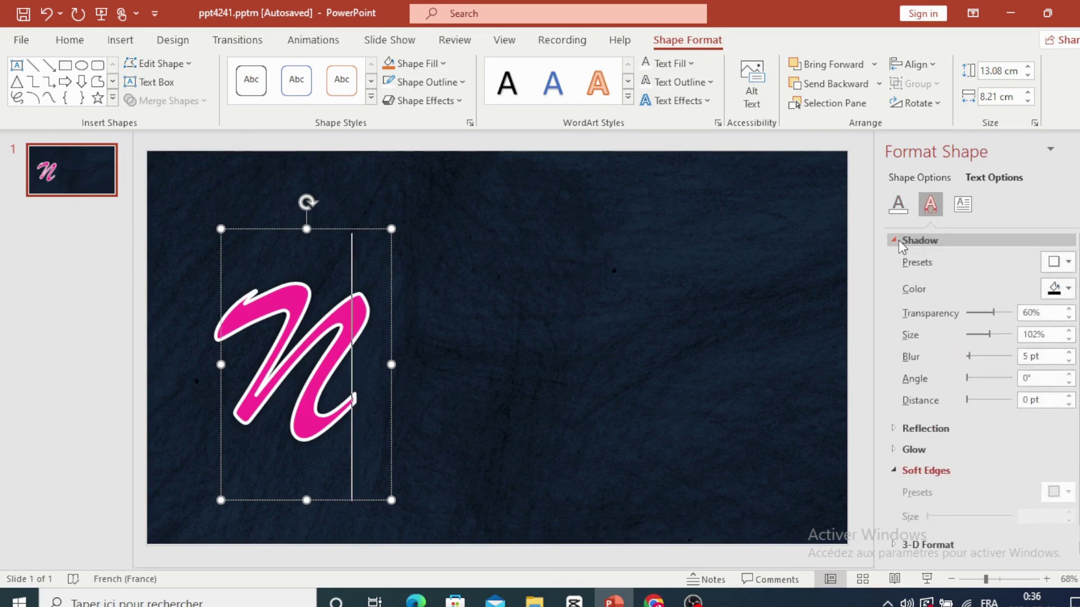
pyautogui.click(1056, 292)
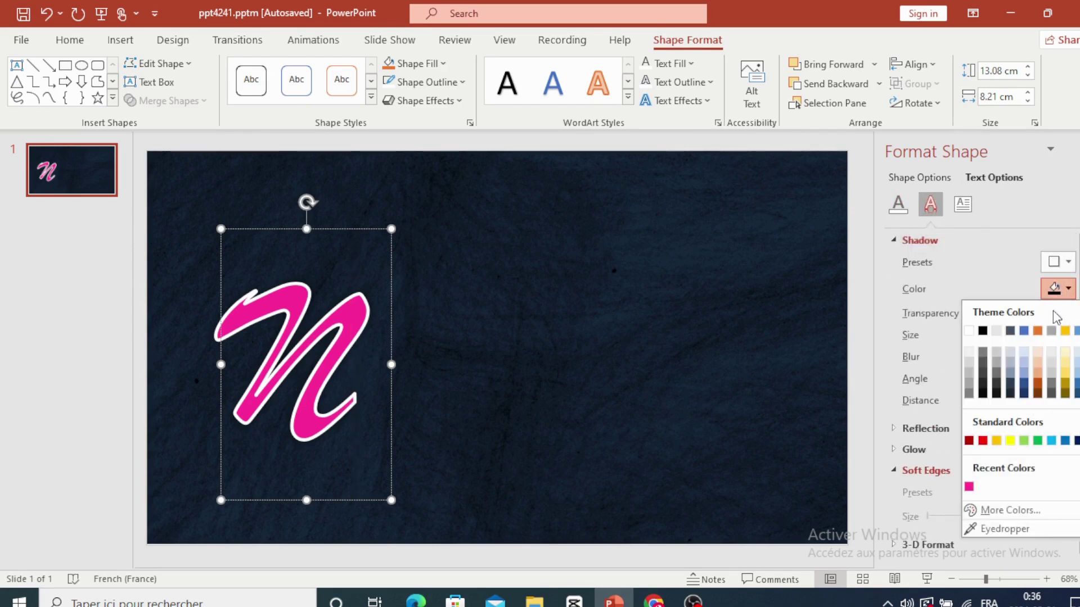
pyautogui.click(968, 487)
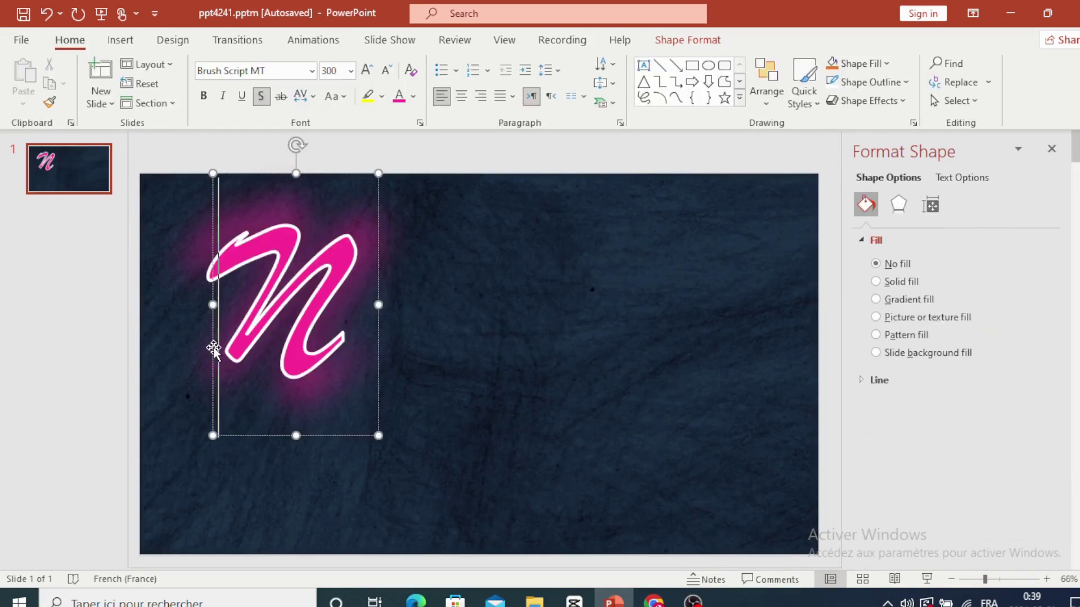
pyautogui.click(214, 348)
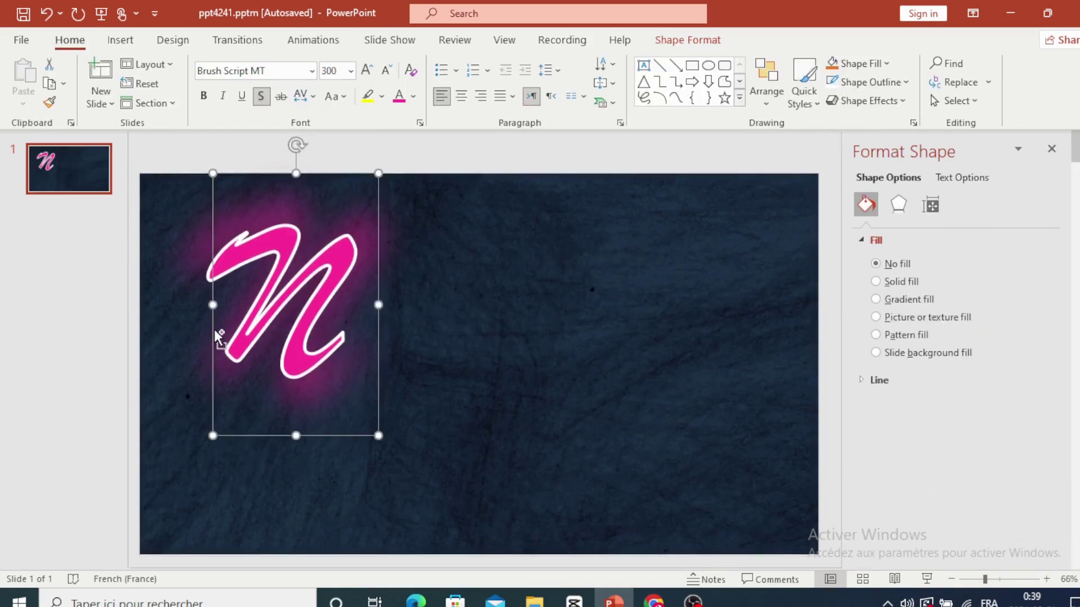
# Duplicate the glowing N, retype the copy as 'e', and place it beside the N
pyautogui.hotkey('ctrl', 'd')
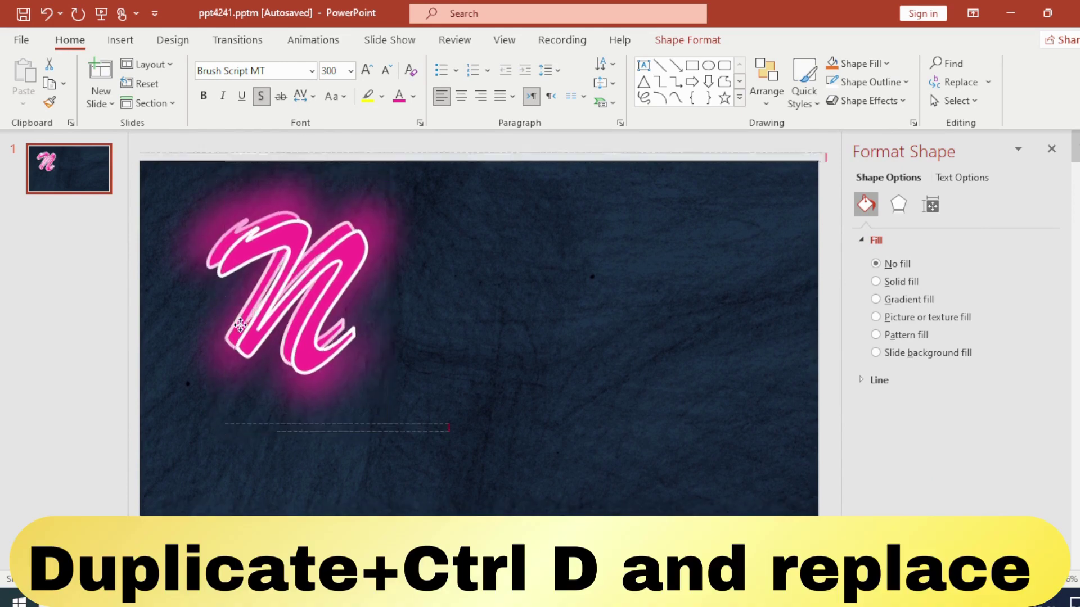
pyautogui.moveTo(224, 325); pyautogui.dragTo(316, 325)
pyautogui.click(351, 254)
pyautogui.doubleClick(351, 254)
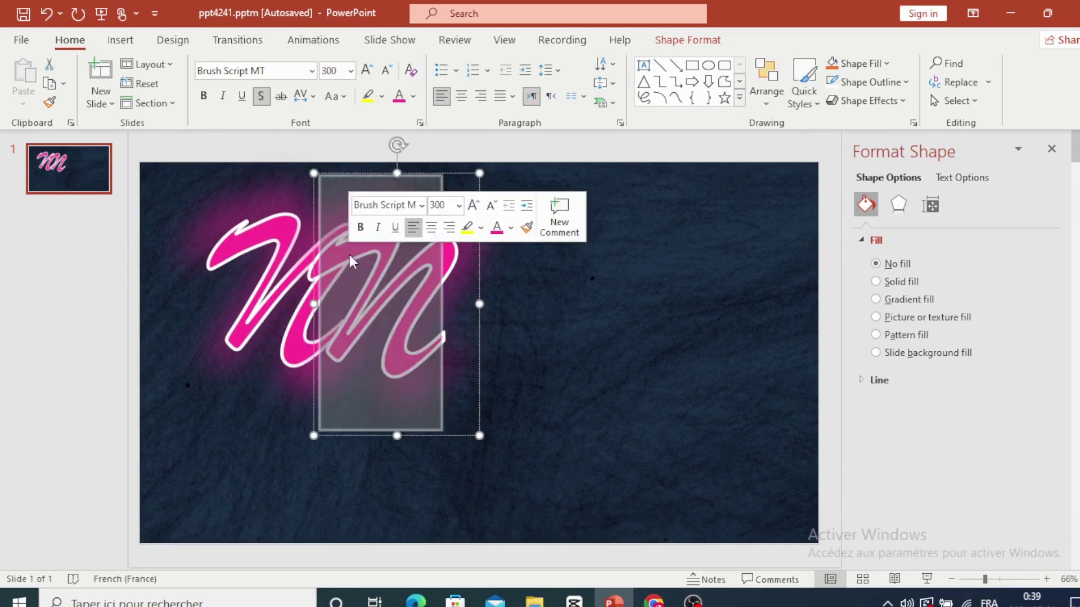
pyautogui.write('e')
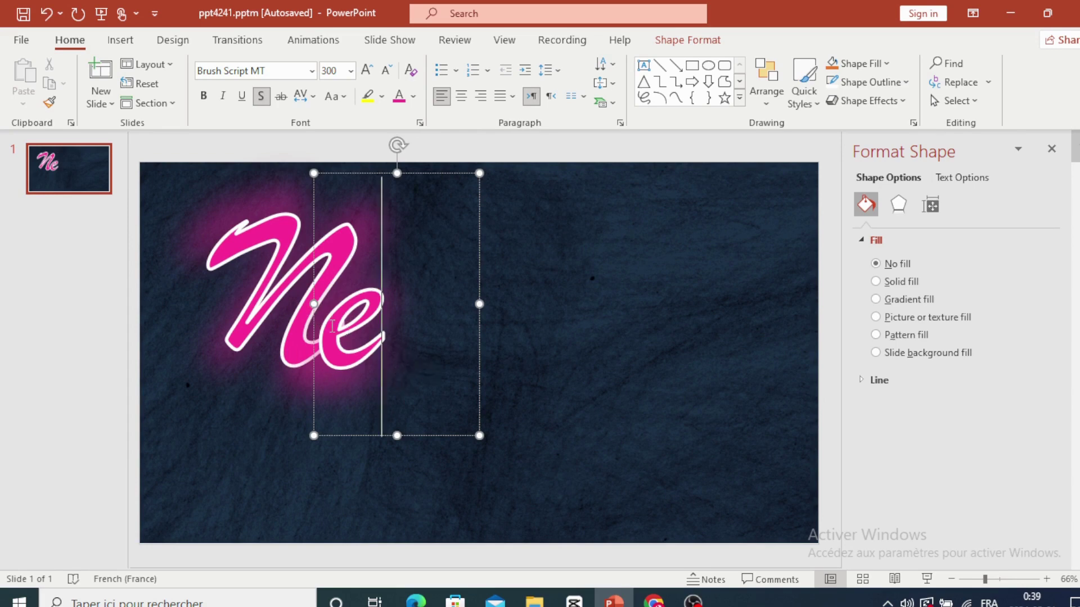
pyautogui.click(333, 327)
pyautogui.doubleClick(333, 327)
pyautogui.moveTo(451, 349); pyautogui.dragTo(447, 342)
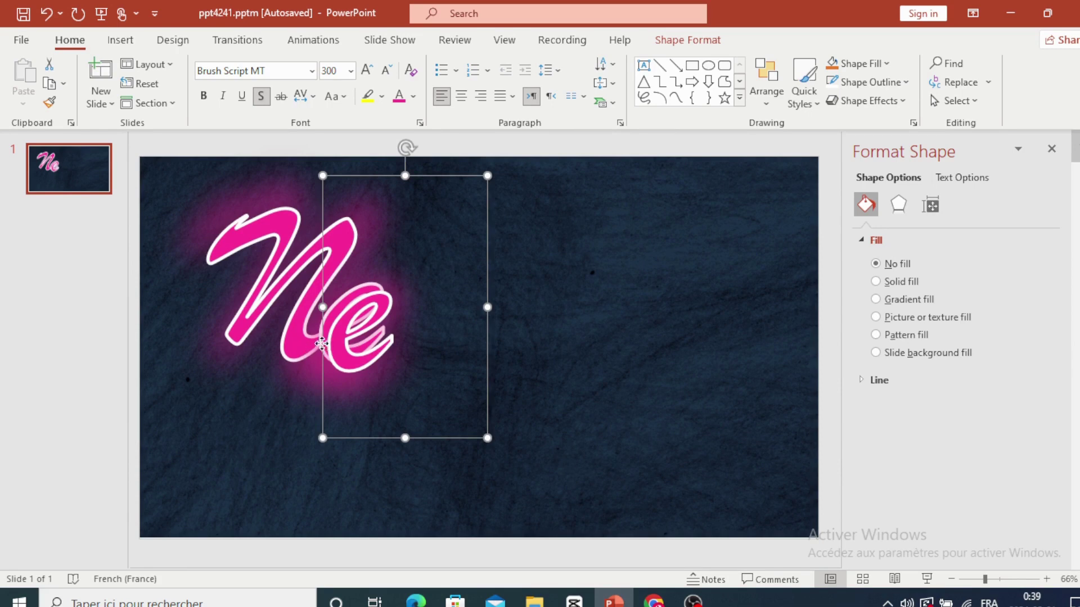
# Add matching 'o' and 'n' letter boxes after the e to complete 'Neon'
pyautogui.moveTo(322, 344); pyautogui.dragTo(357, 344)
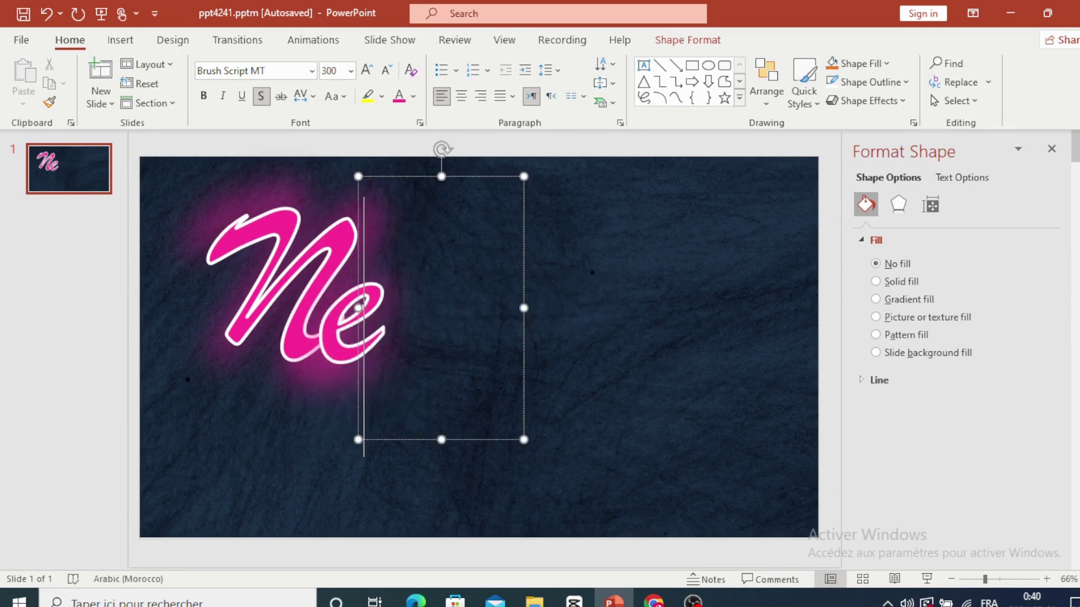
pyautogui.write('o')
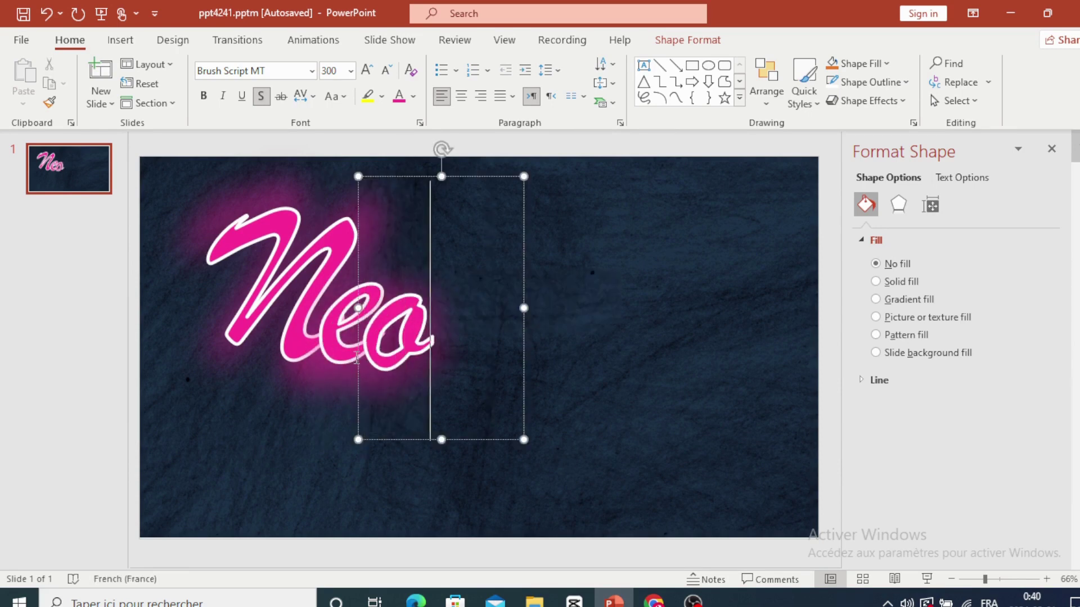
pyautogui.click(362, 343)
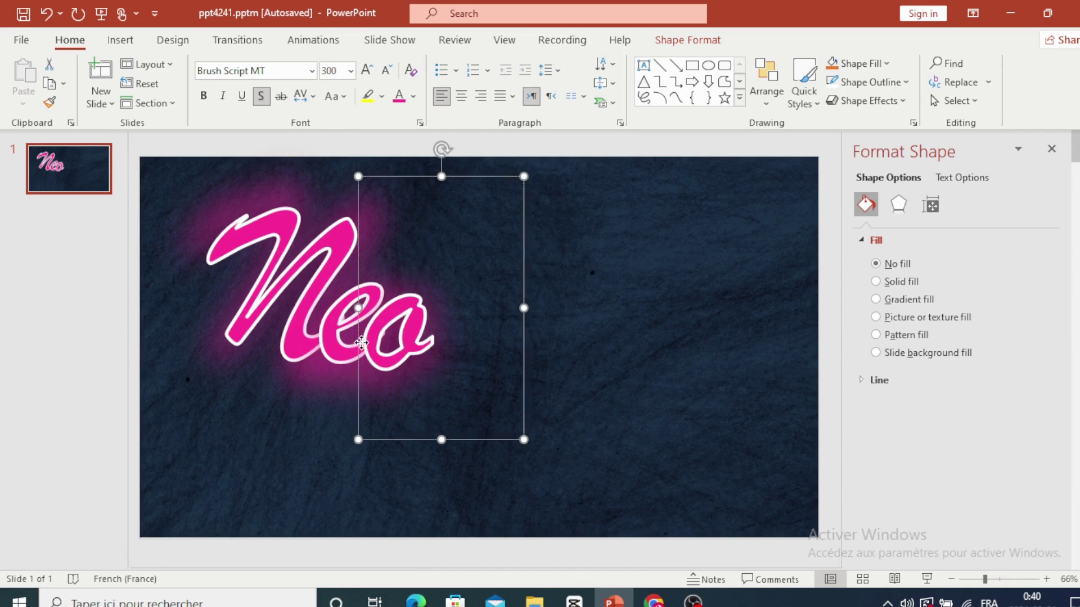
pyautogui.moveTo(362, 342); pyautogui.dragTo(385, 337)
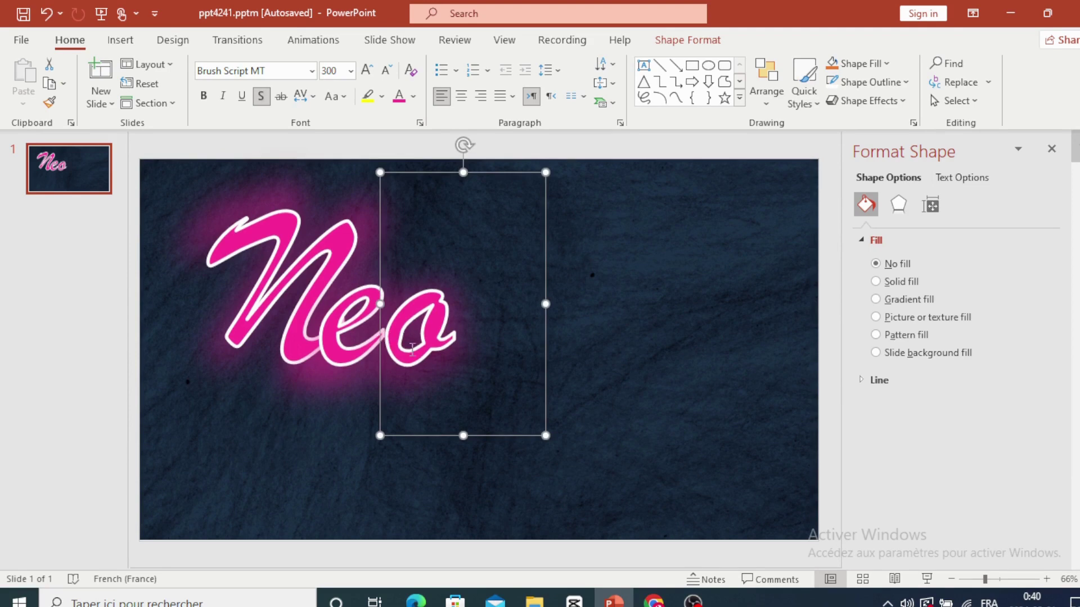
pyautogui.hotkey('ctrl', 'd')
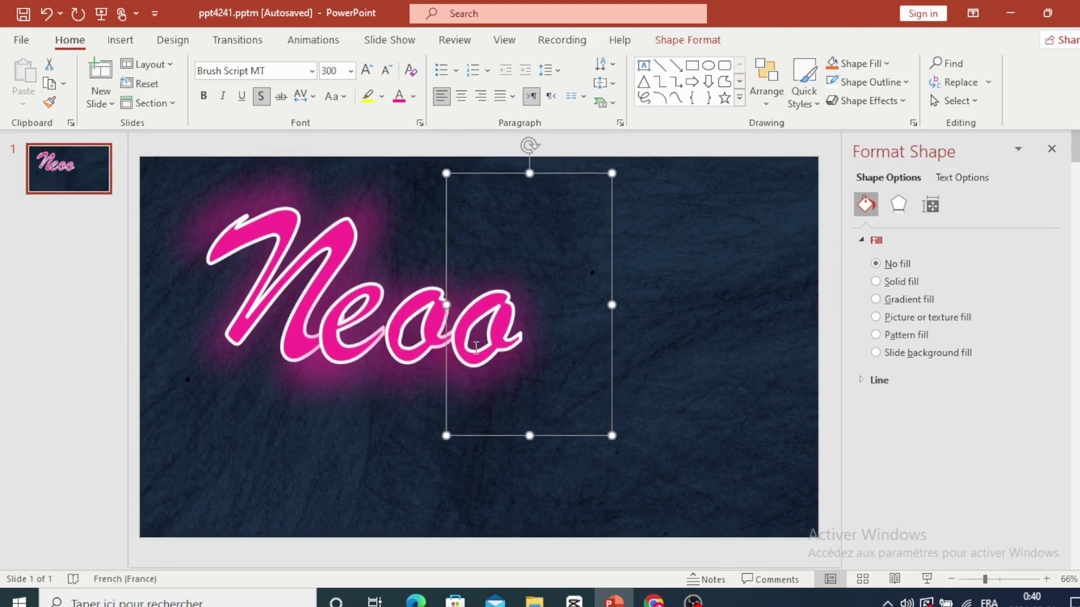
pyautogui.doubleClick(476, 347)
pyautogui.write('n')
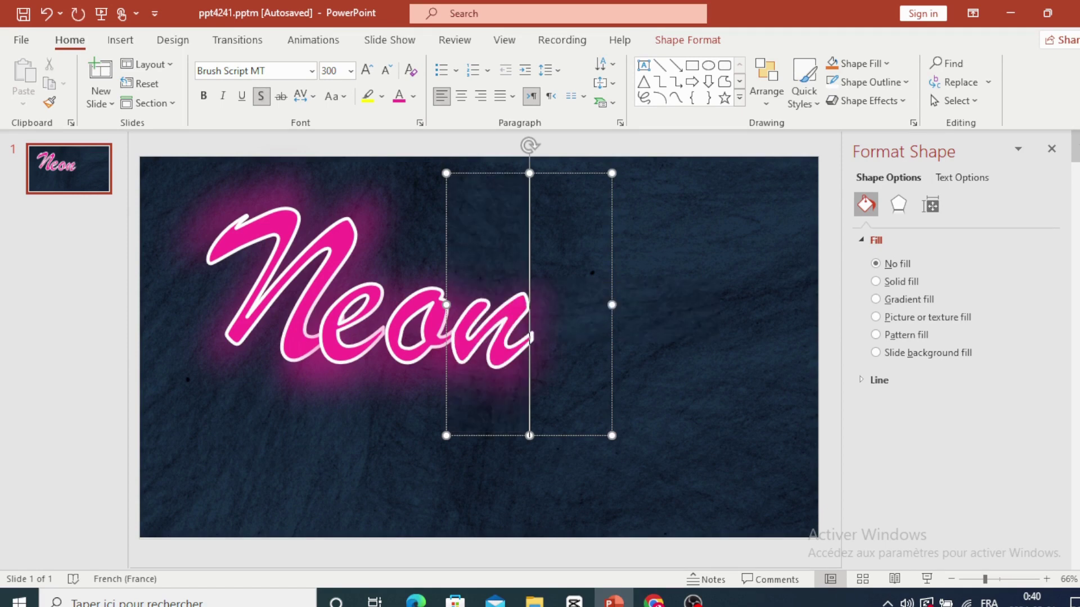
pyautogui.click(646, 333)
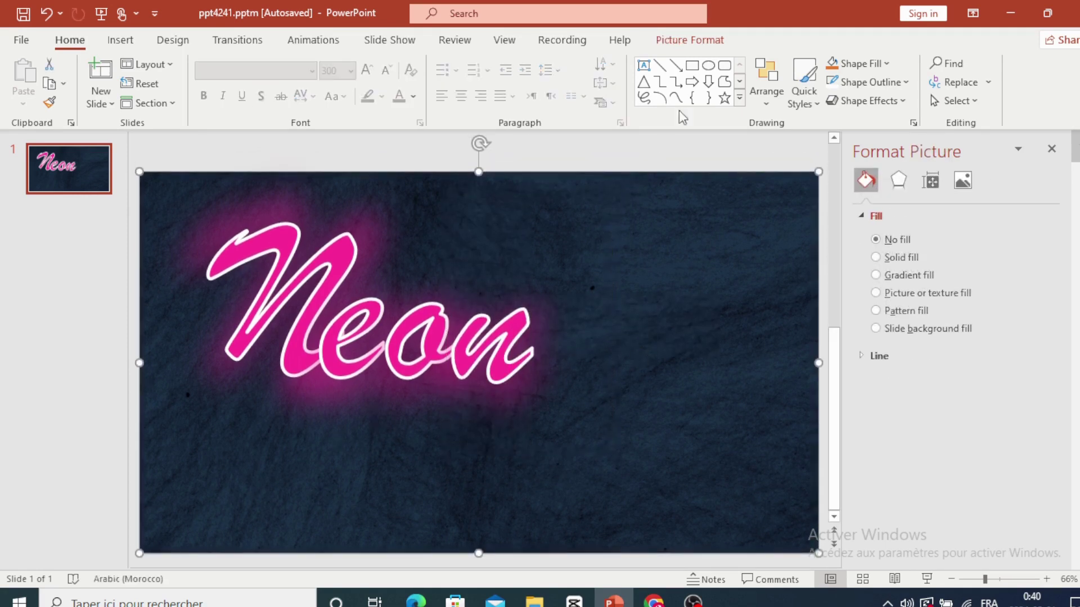
# Draw an oval at the upper right with the earlier pink fill, no outline, slight transparency
pyautogui.click(708, 65)
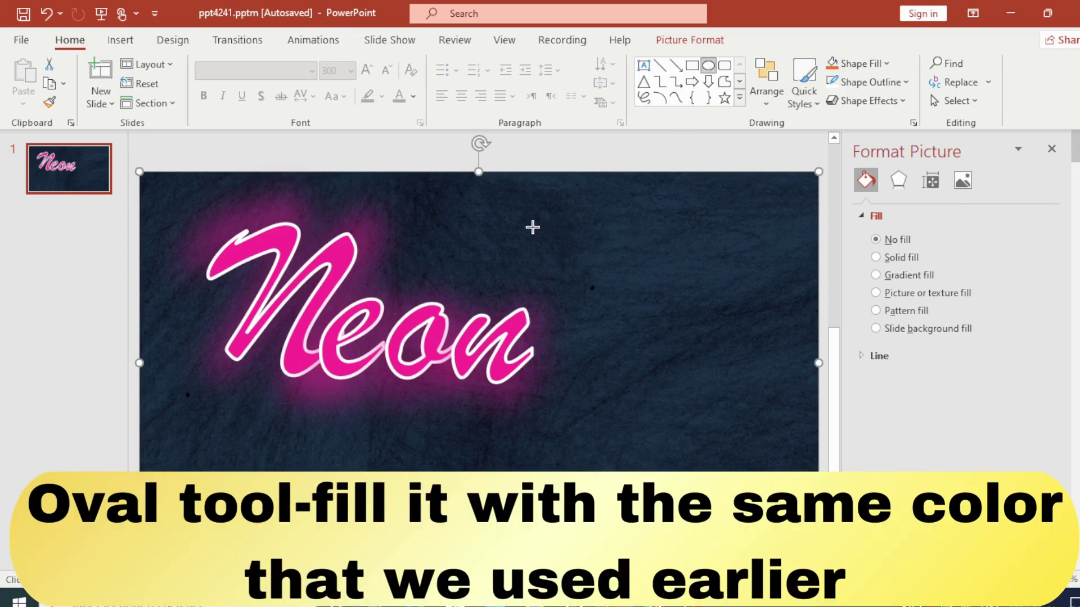
pyautogui.moveTo(536, 216); pyautogui.dragTo(726, 278)
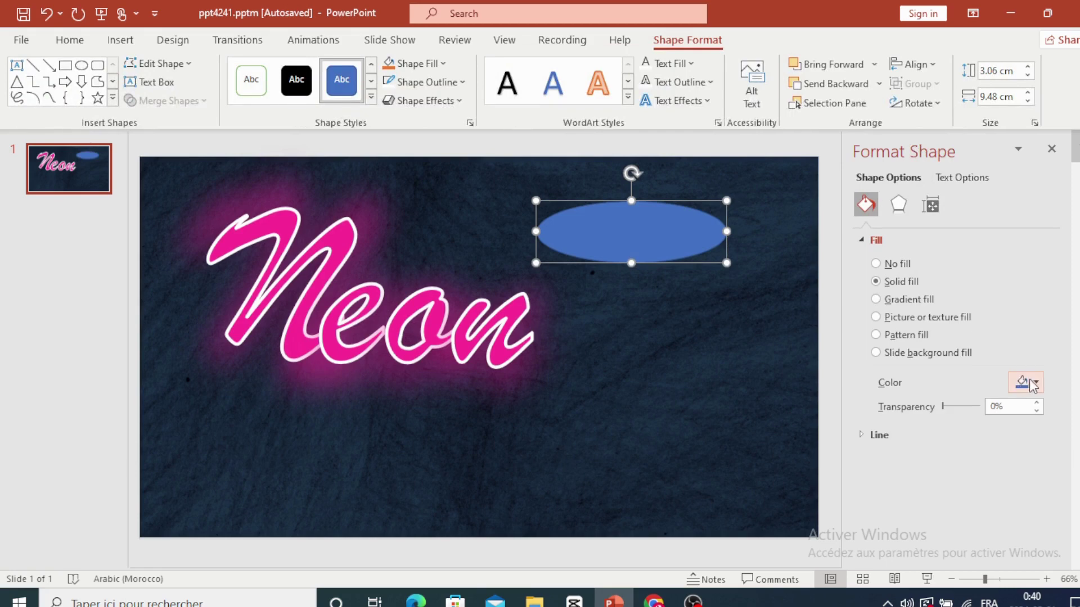
pyautogui.click(1026, 382)
pyautogui.click(969, 320)
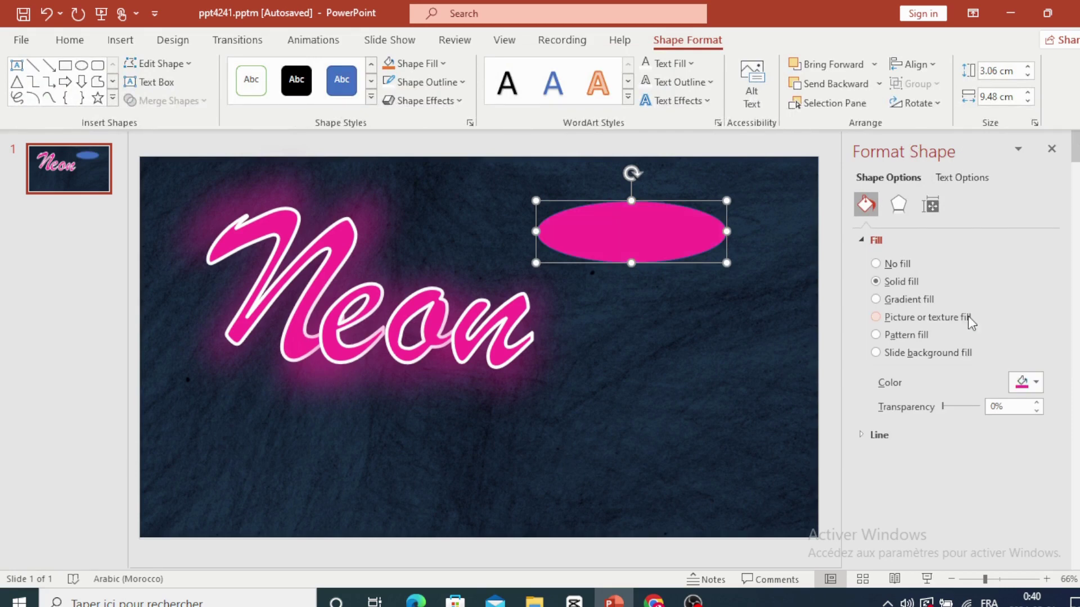
pyautogui.click(709, 82)
pyautogui.click(652, 306)
pyautogui.moveTo(944, 407); pyautogui.dragTo(948, 409)
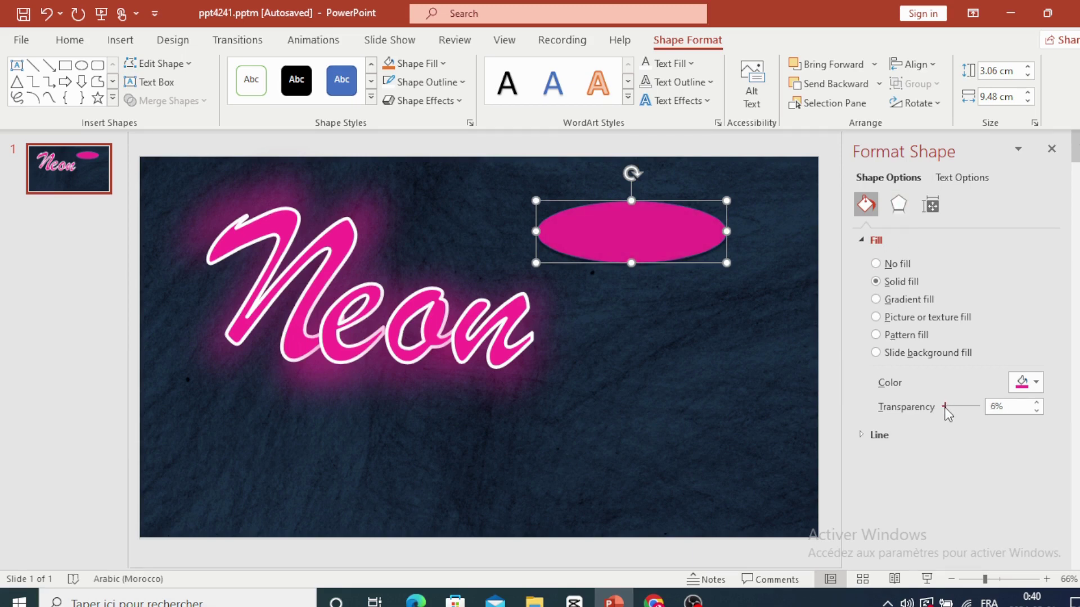
pyautogui.click(899, 205)
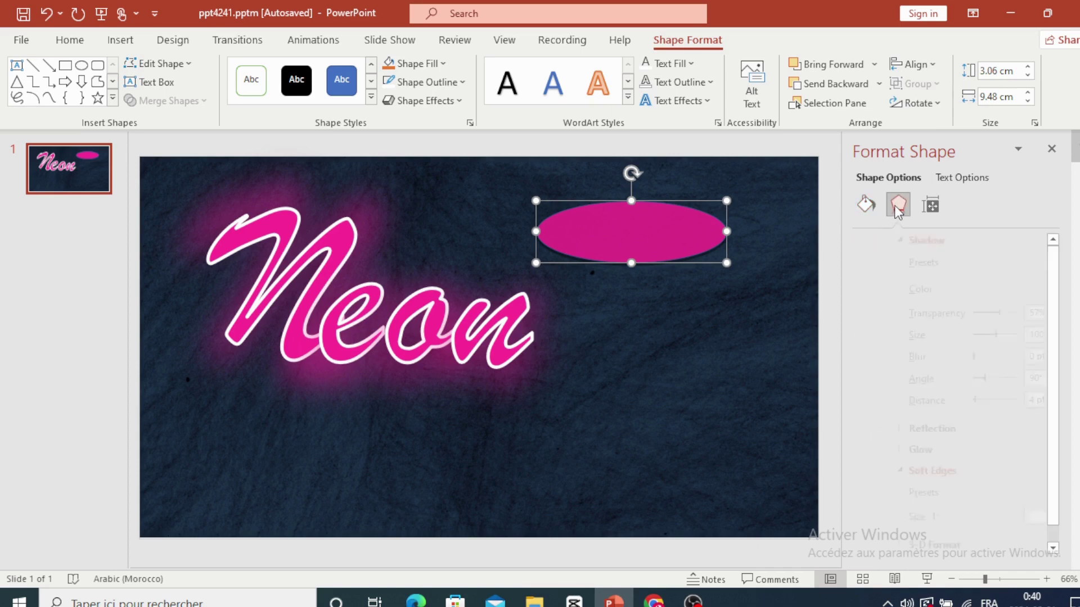
# Soften the oval's edges to about 14 pt and widen it to the left
pyautogui.click(862, 306)
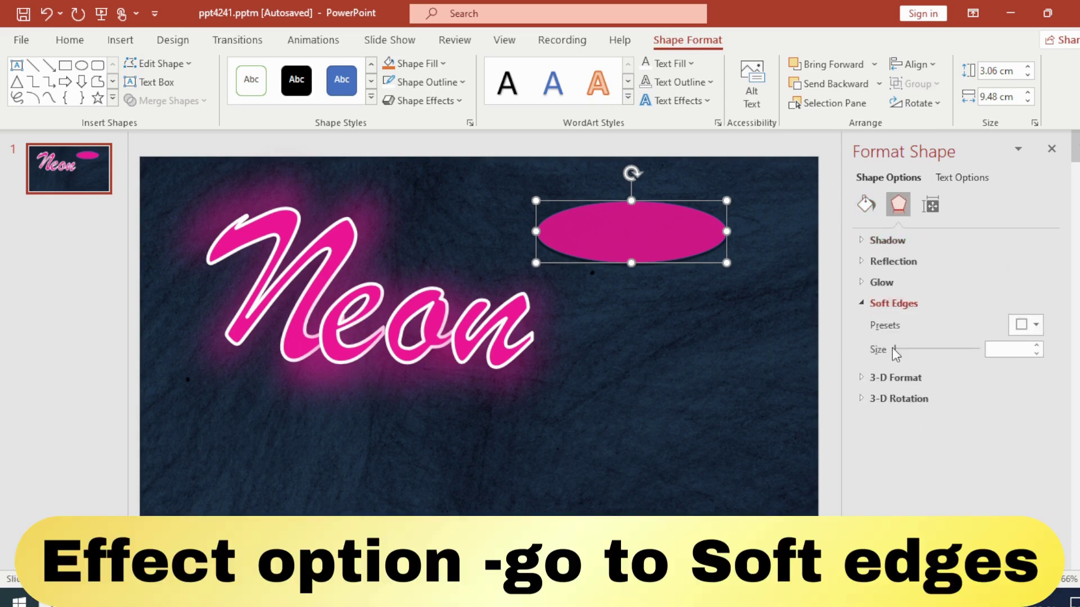
pyautogui.moveTo(894, 349); pyautogui.dragTo(905, 350)
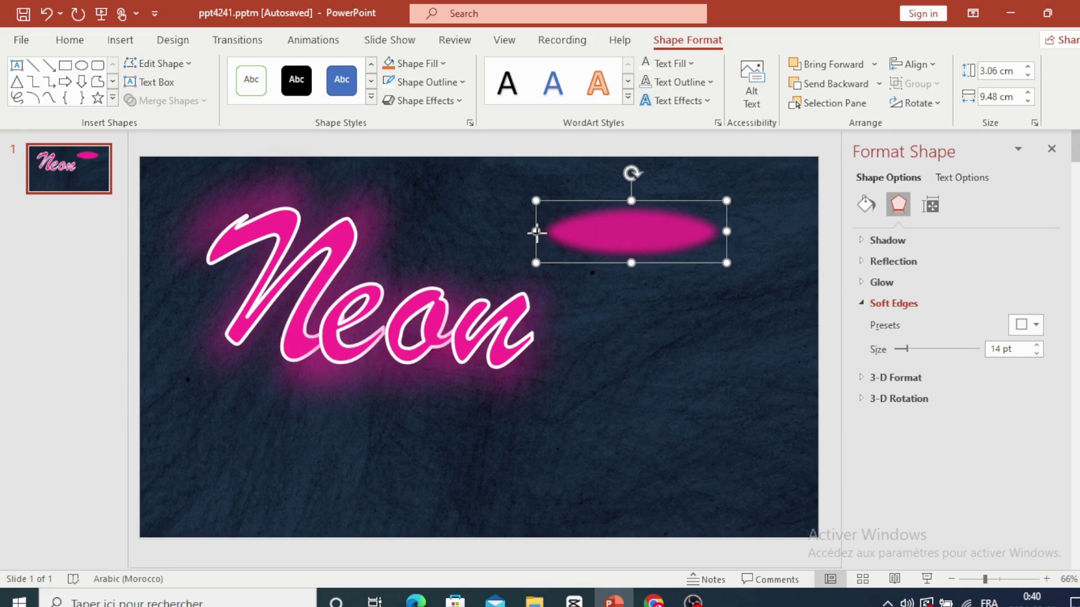
pyautogui.moveTo(536, 231); pyautogui.dragTo(481, 231)
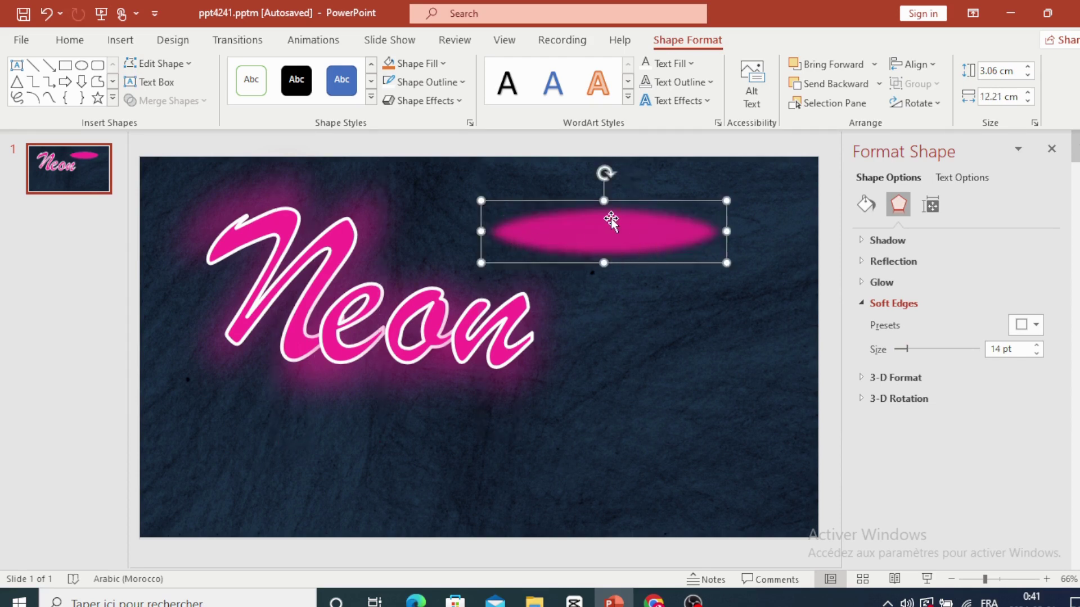
# Give the oval a heavily blurred pink shadow at 200% size and move it under Neon
pyautogui.click(888, 240)
pyautogui.click(1036, 289)
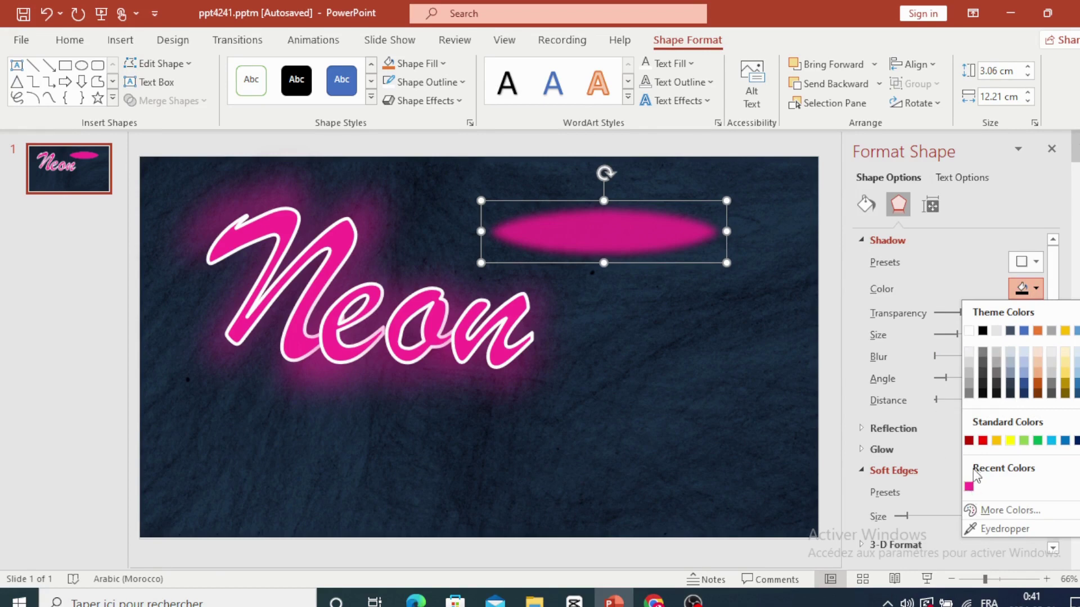
pyautogui.click(968, 487)
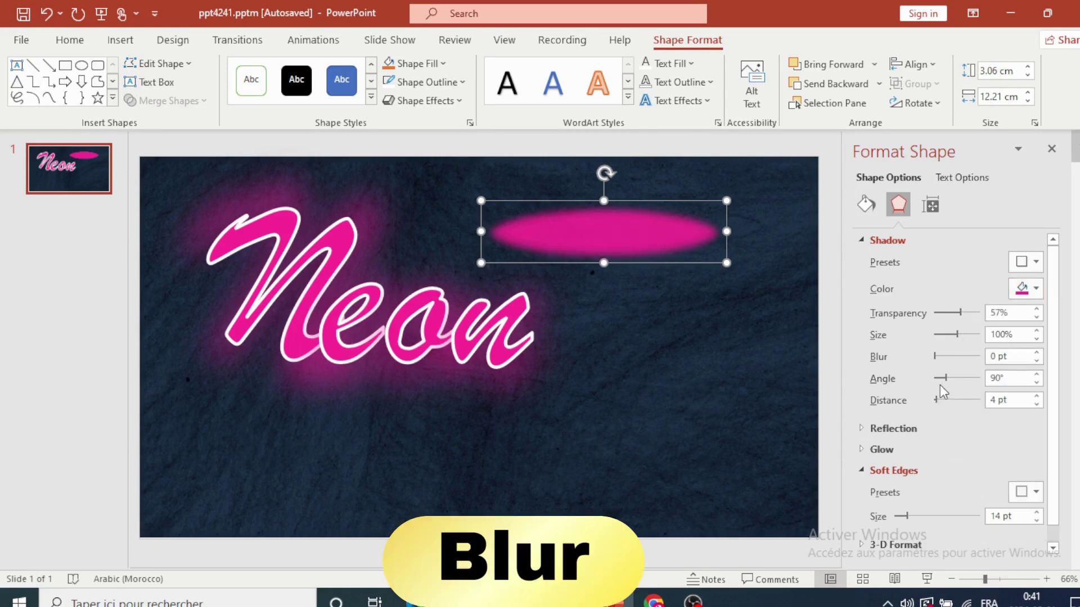
pyautogui.moveTo(935, 356); pyautogui.dragTo(975, 357)
pyautogui.moveTo(958, 333); pyautogui.dragTo(979, 335)
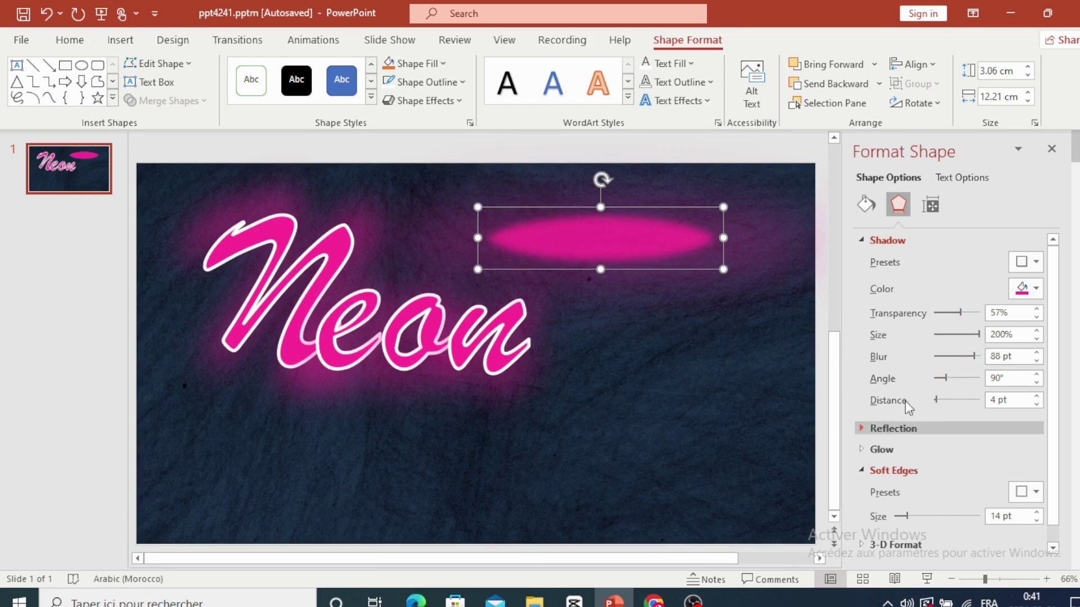
pyautogui.click(866, 205)
pyautogui.moveTo(502, 211); pyautogui.dragTo(286, 333)
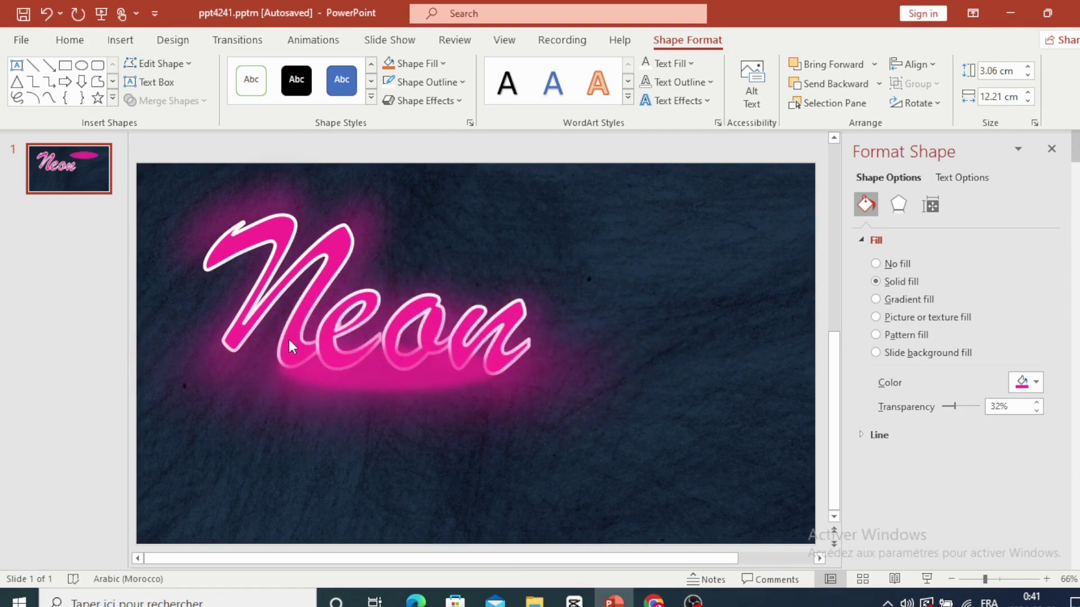
# Select the Neon letters and glow pieces together and bring them to the front
pyautogui.moveTo(289, 336); pyautogui.dragTo(294, 342)
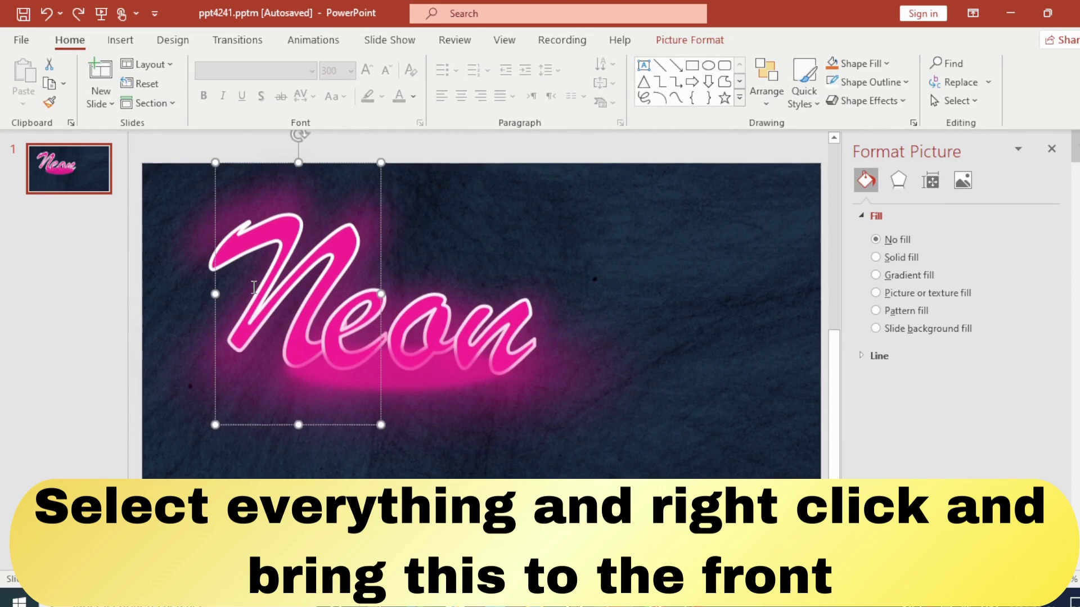
pyautogui.click(290, 308)
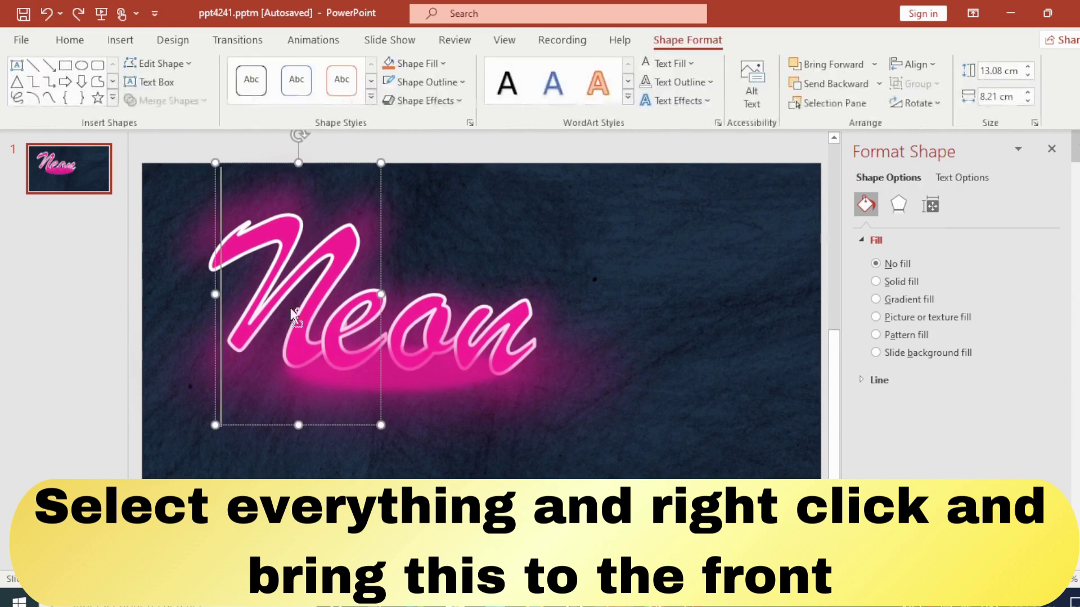
pyautogui.keyDown('shift'); pyautogui.click(364, 338); pyautogui.keyUp('shift')
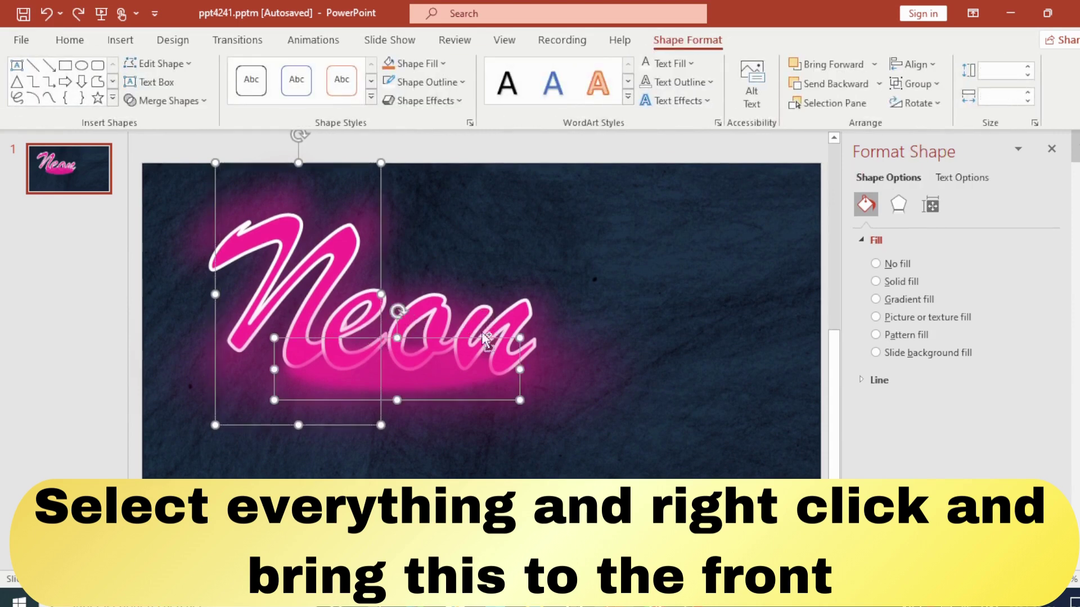
pyautogui.keyDown('shift'); pyautogui.click(432, 298); pyautogui.keyUp('shift')
pyautogui.keyDown('shift'); pyautogui.click(569, 311); pyautogui.keyUp('shift')
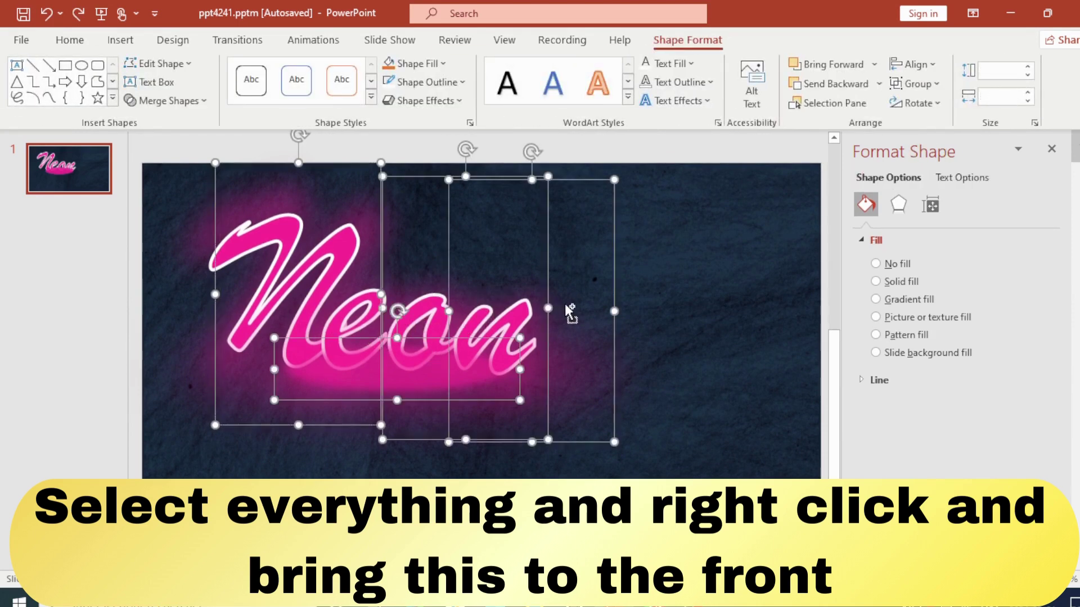
pyautogui.rightClick(259, 267)
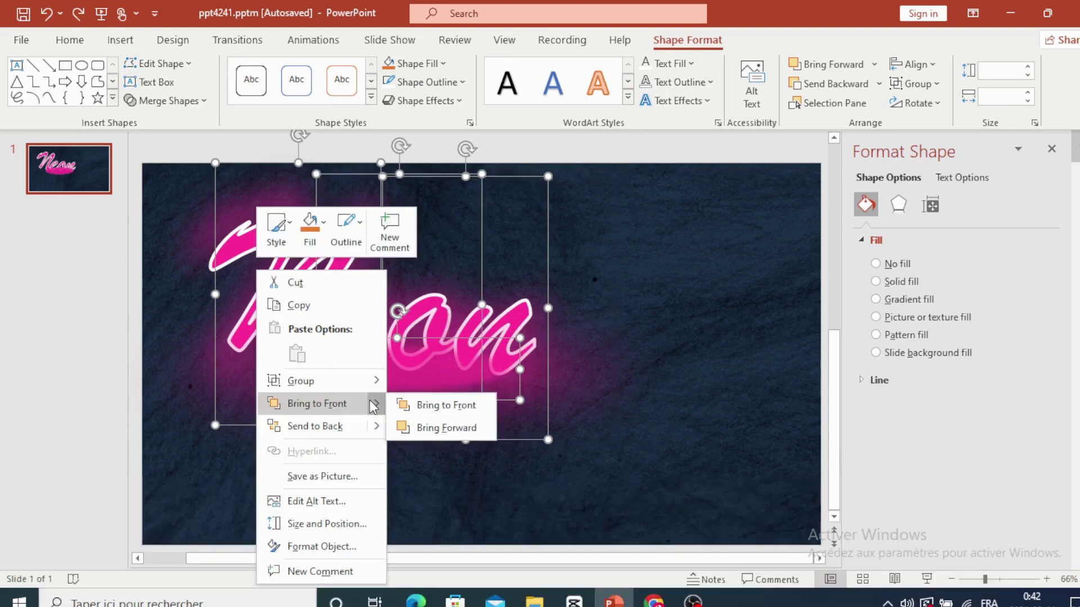
pyautogui.click(445, 403)
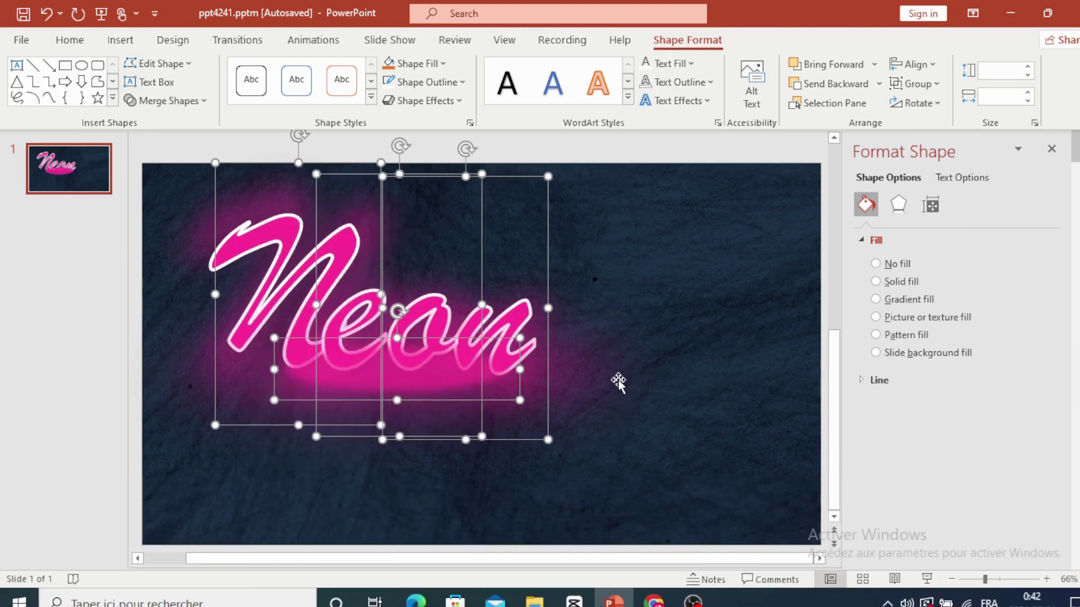
# Shift the glow ellipse slightly left beneath the Neon text
pyautogui.click(373, 386)
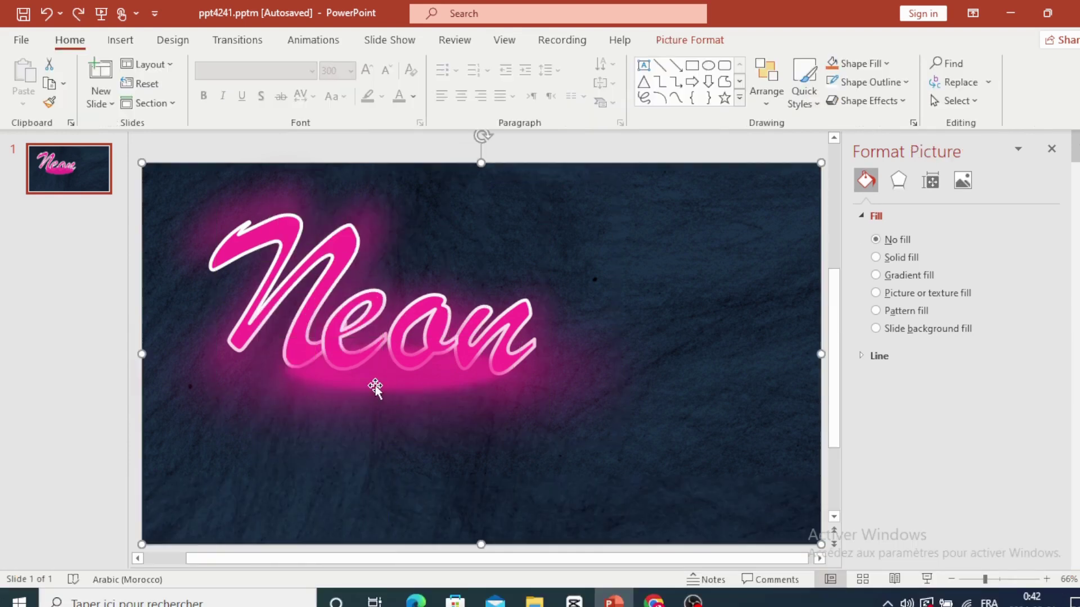
pyautogui.click(373, 383)
pyautogui.moveTo(376, 363); pyautogui.dragTo(338, 354)
# Make the glow ellipse more transparent, then select the background and zoom in
pyautogui.moveTo(952, 407)
pyautogui.mouseDown()
pyautogui.moveTo(941, 410)
pyautogui.moveTo(968, 410)
pyautogui.mouseUp()
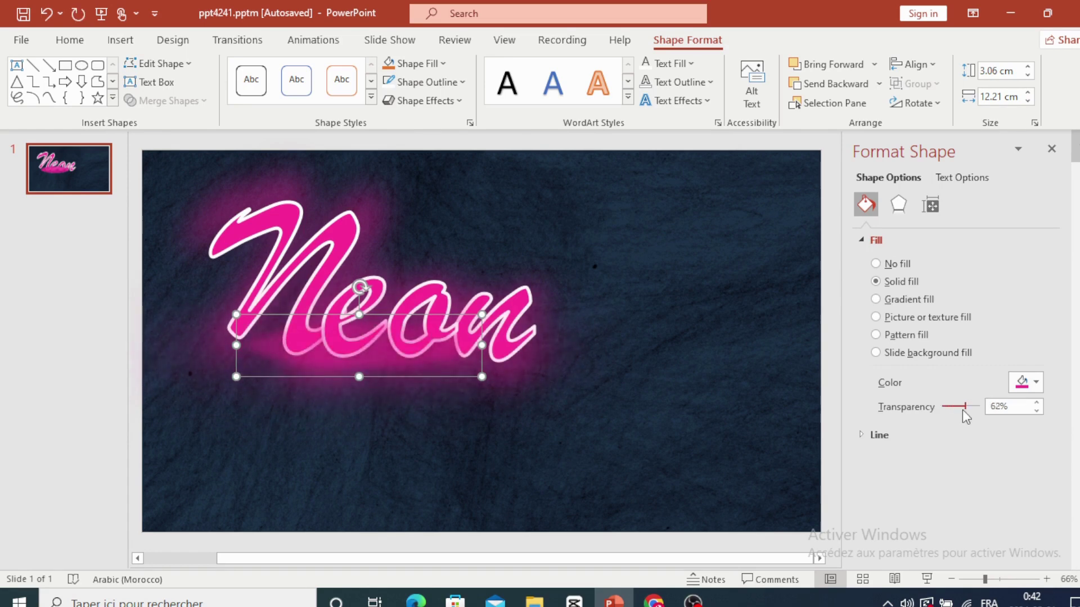
pyautogui.click(718, 394)
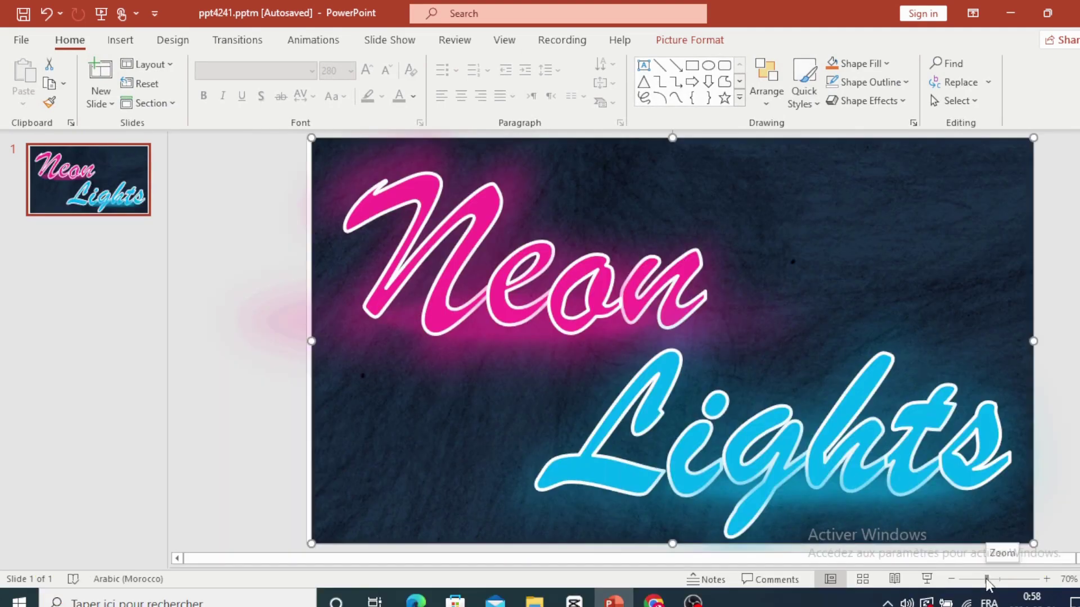
pyautogui.moveTo(988, 582); pyautogui.dragTo(986, 580)
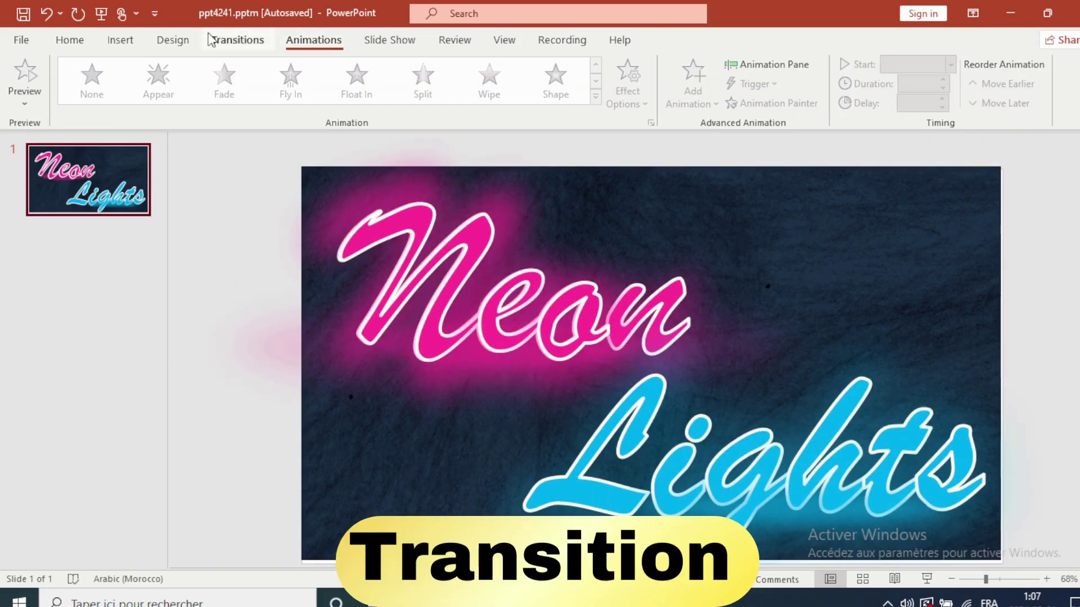
# Apply the Split transition and try its Horizontal In, Horizontal Out and Vertical In directions
pyautogui.click(216, 43)
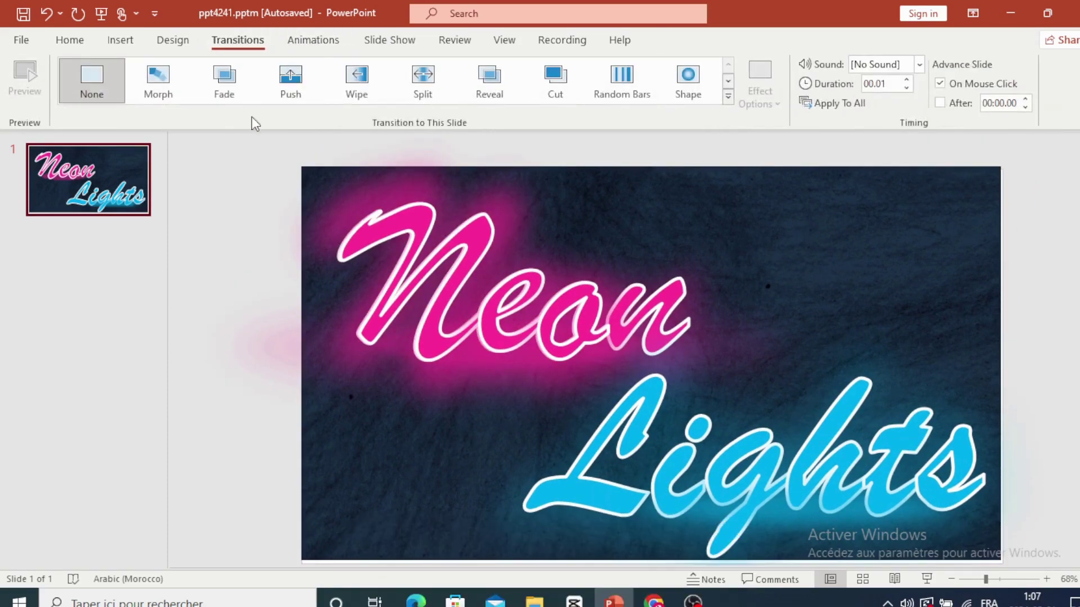
pyautogui.click(431, 95)
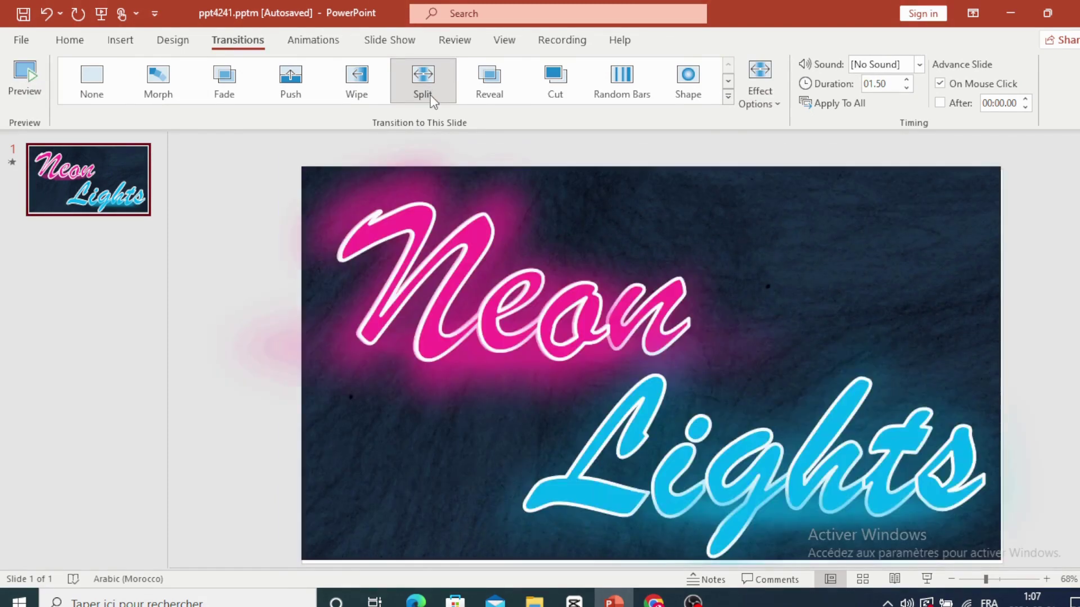
pyautogui.click(760, 84)
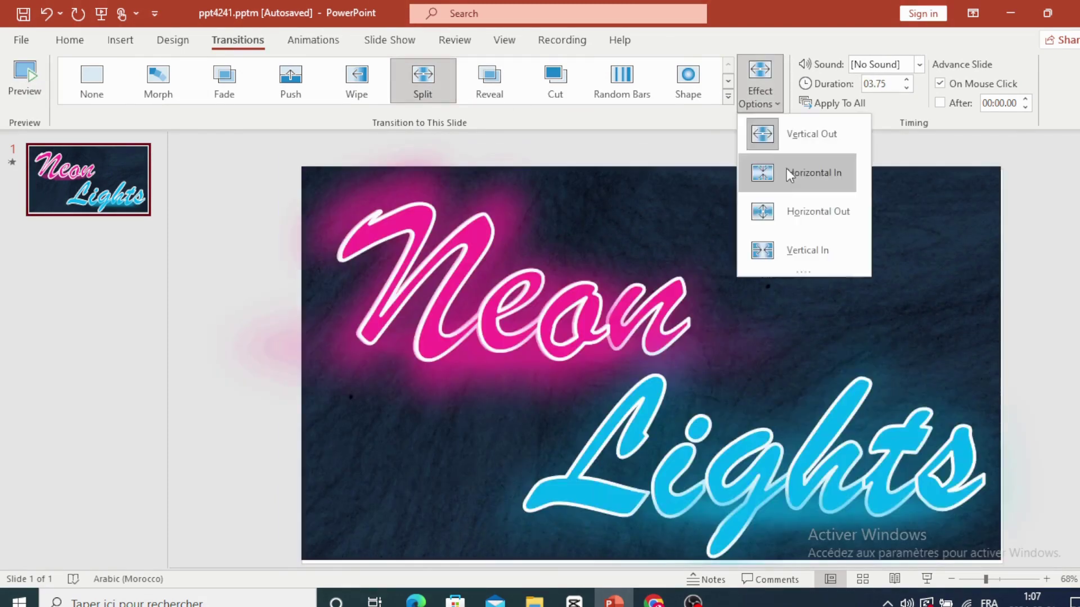
pyautogui.click(786, 167)
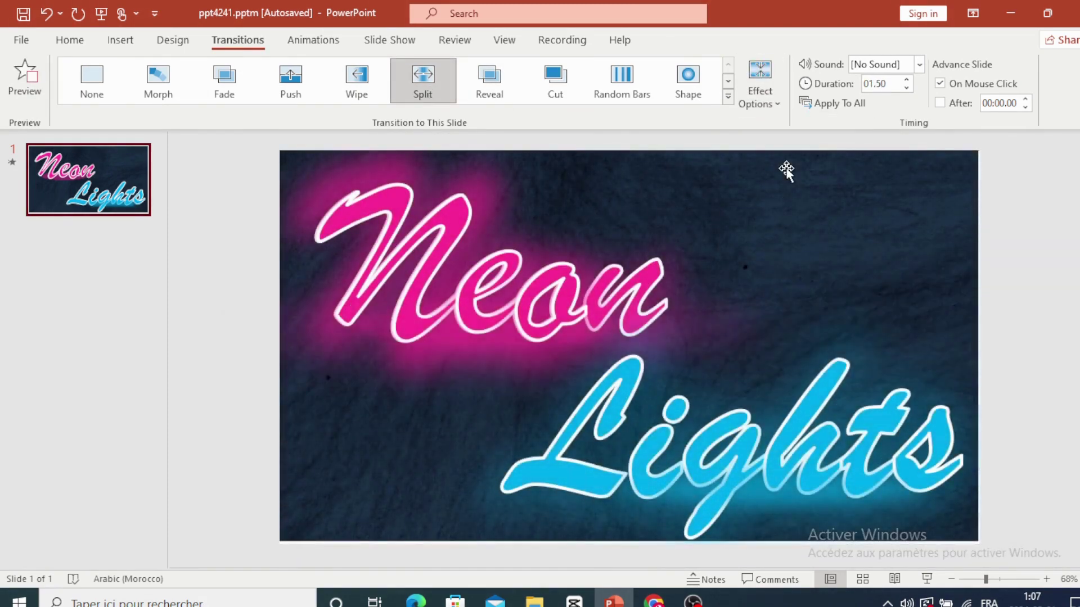
pyautogui.click(776, 107)
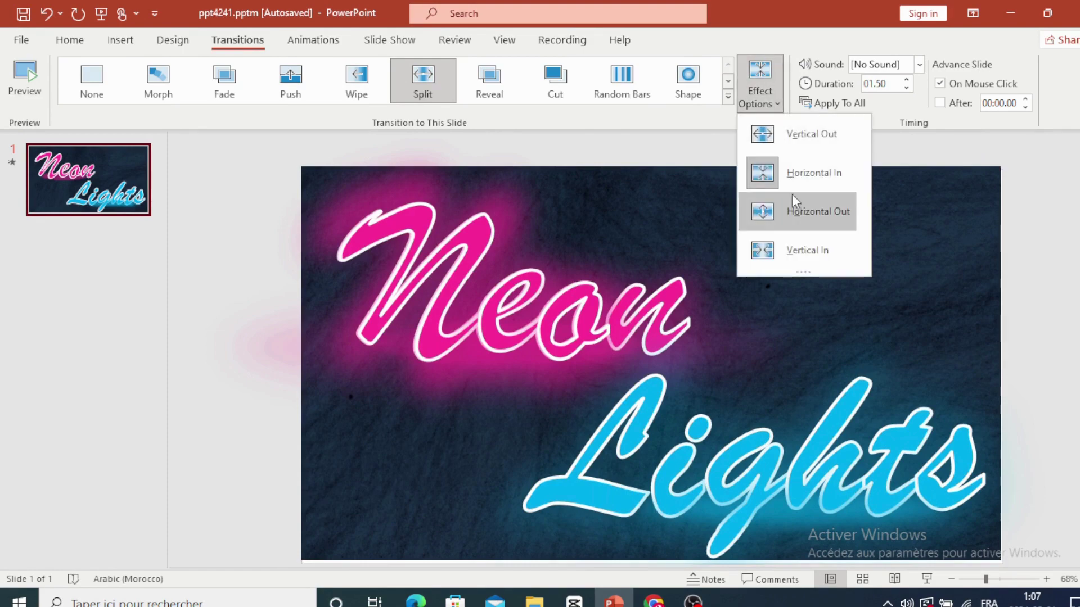
pyautogui.click(792, 210)
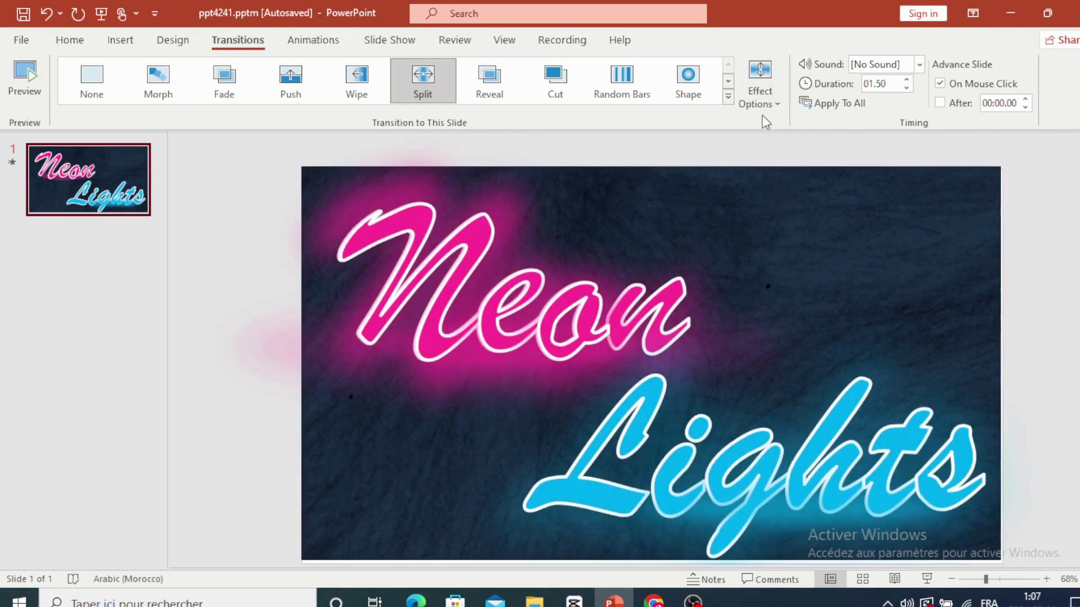
pyautogui.click(768, 104)
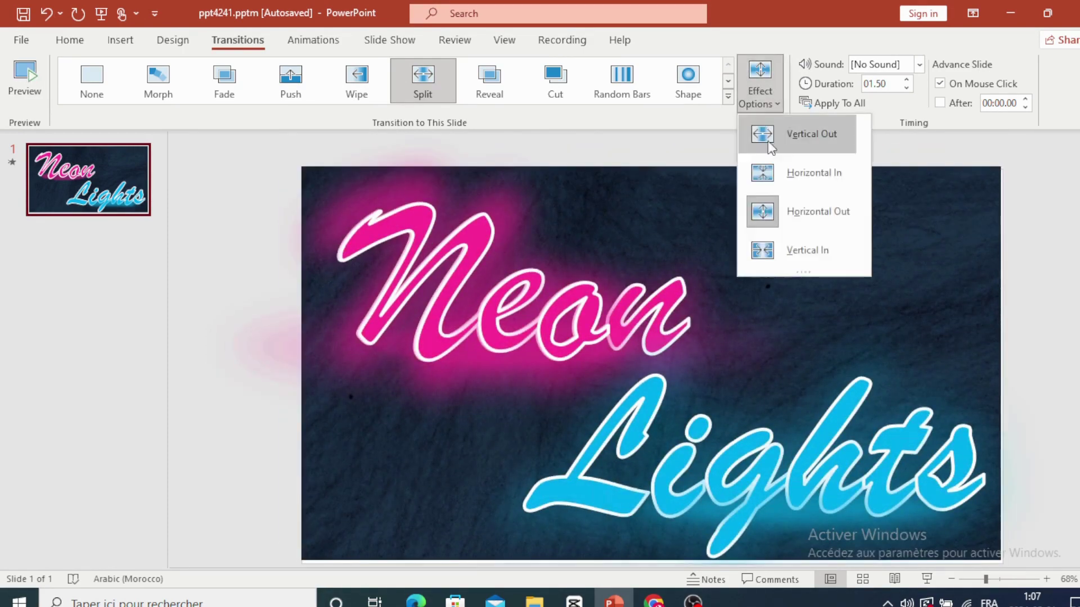
pyautogui.click(775, 248)
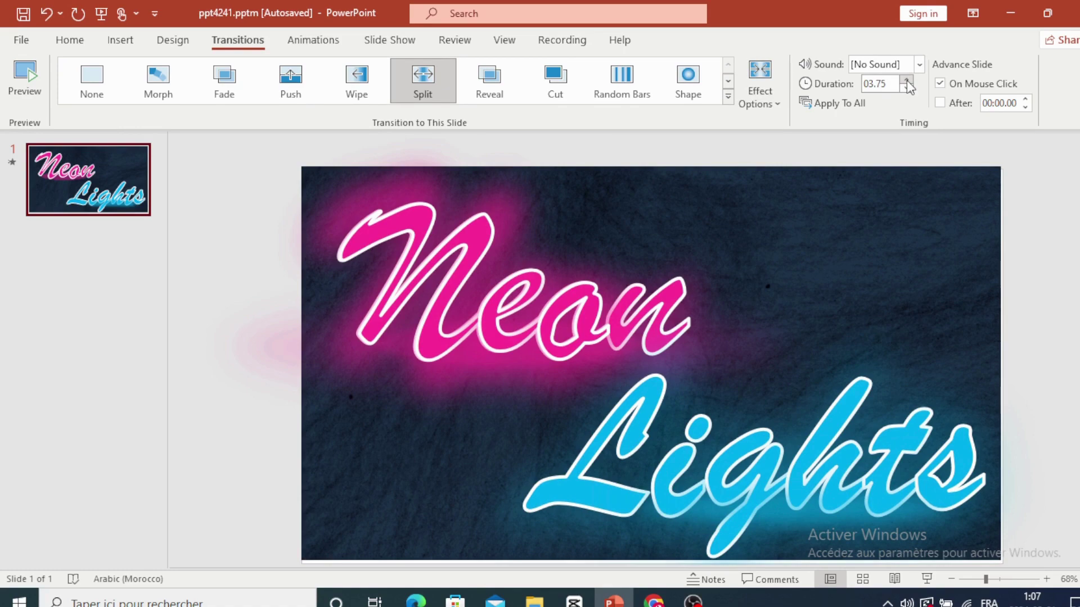
# Set the transition duration to 03.00, choose Vertical Out, and preview it on the slide
pyautogui.click(410, 79)
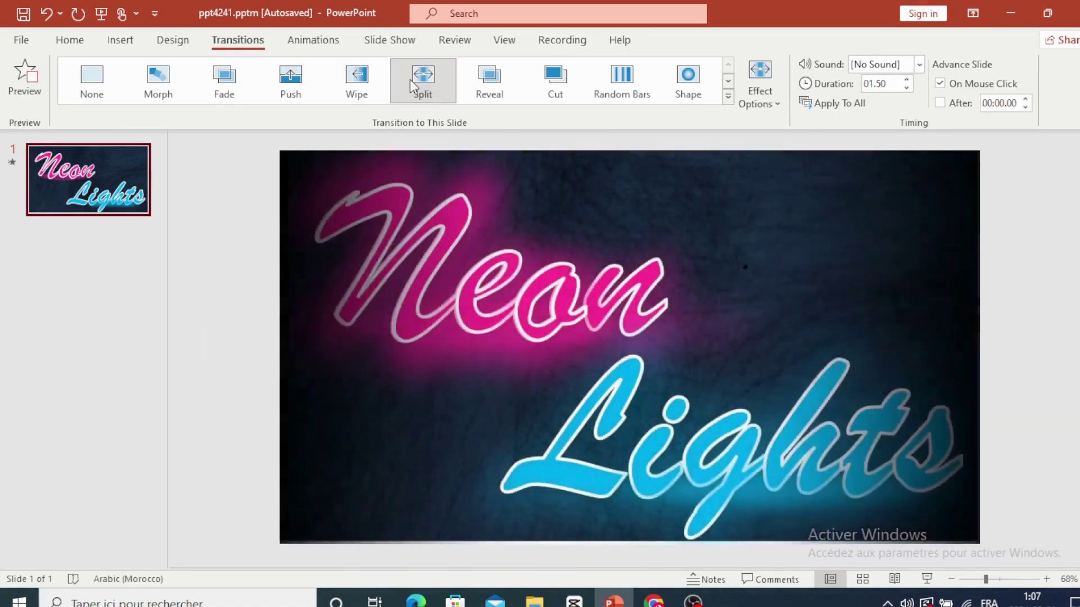
pyautogui.click(763, 76)
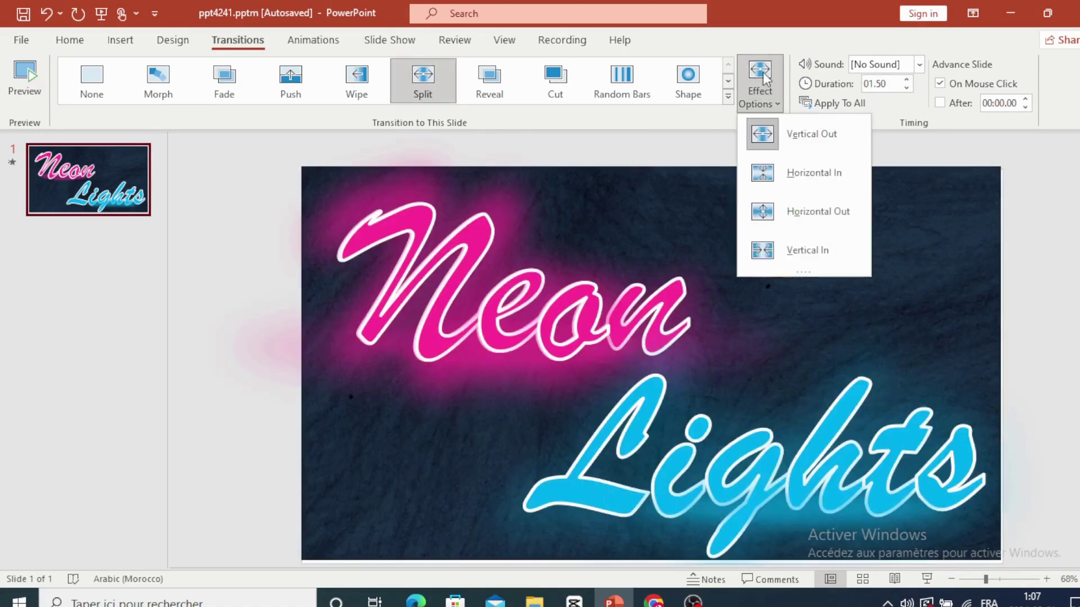
pyautogui.click(791, 137)
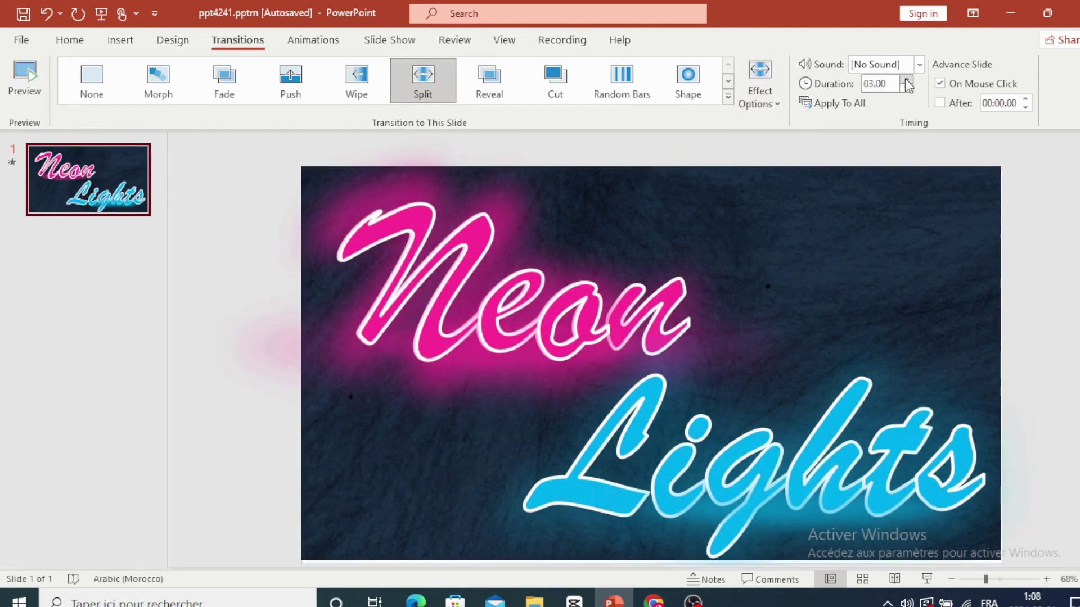
pyautogui.click(32, 72)
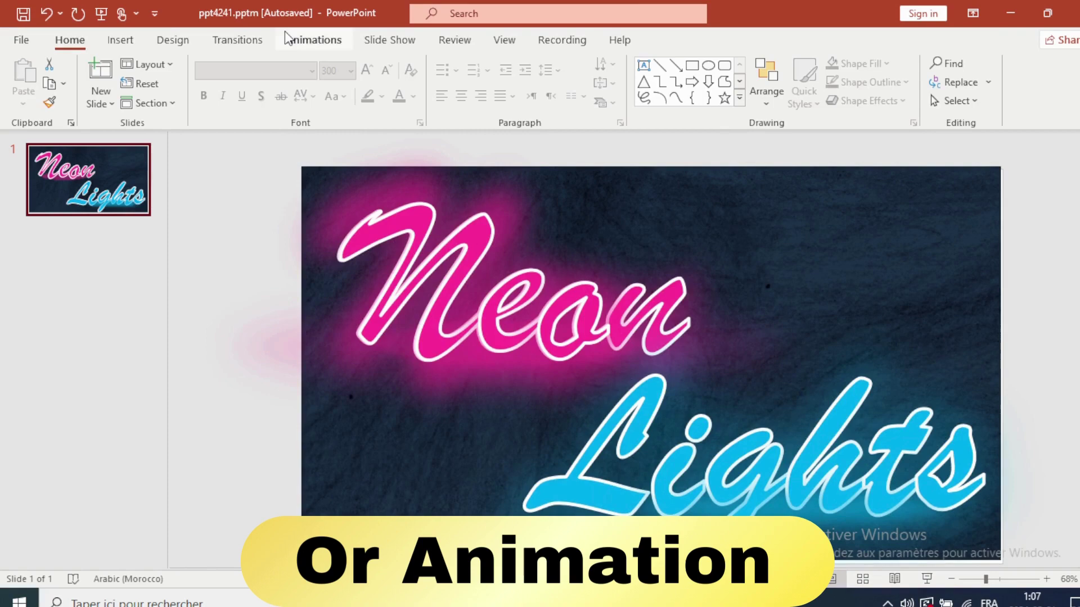
pyautogui.click(285, 35)
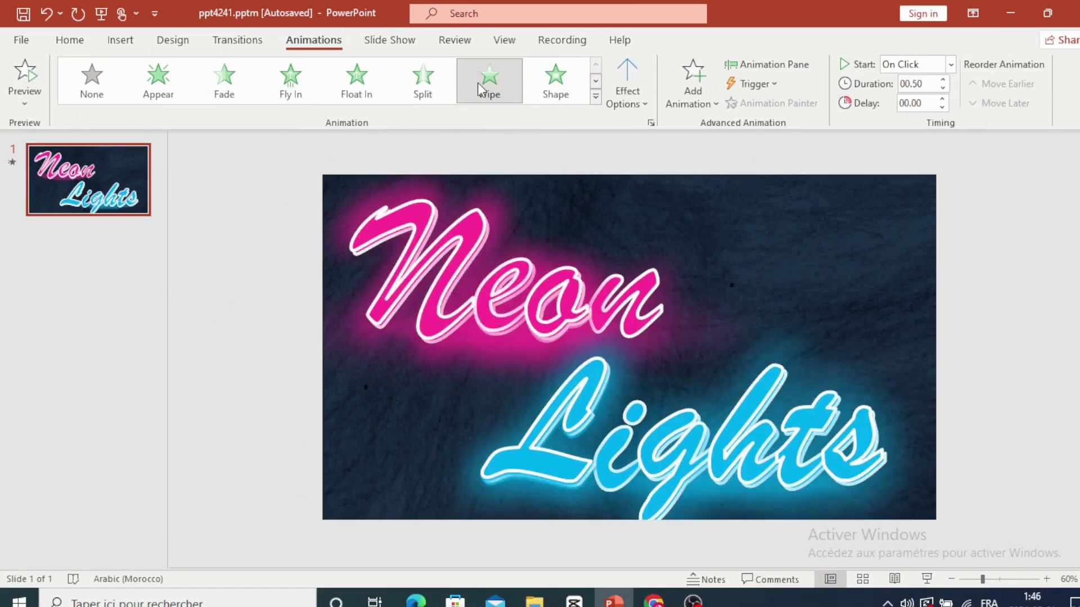
# Animate the neon artwork with Shape, starting After Previous, and preview the animation
pyautogui.click(557, 82)
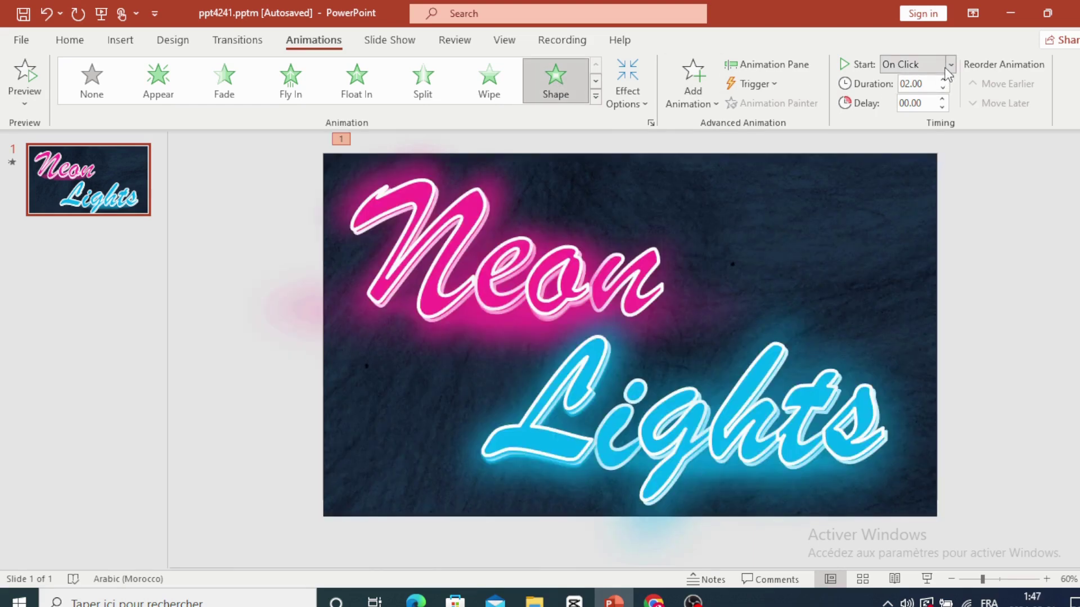
pyautogui.click(950, 65)
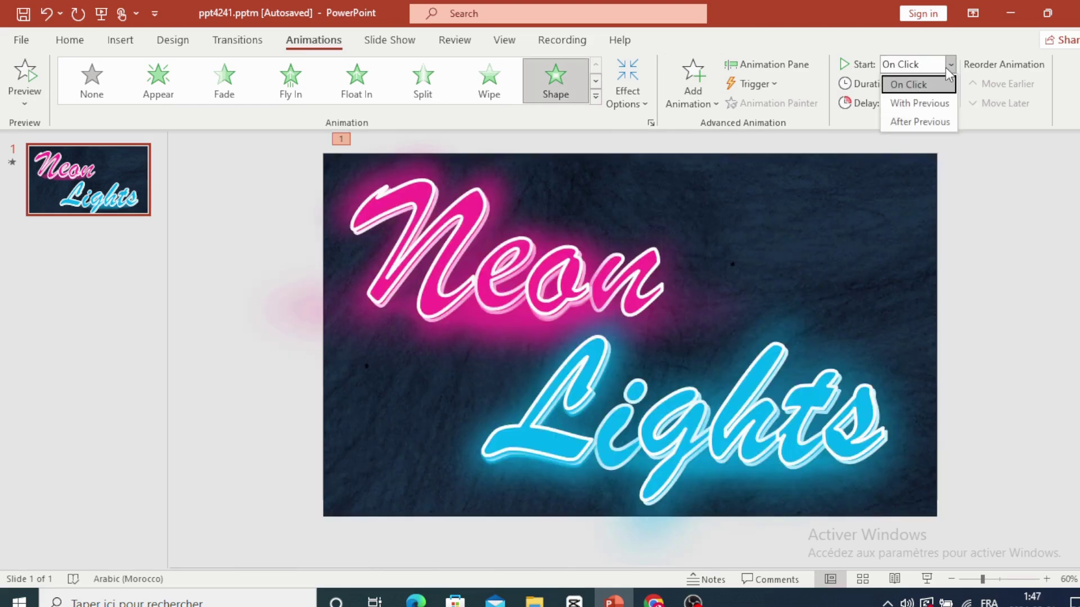
pyautogui.click(926, 118)
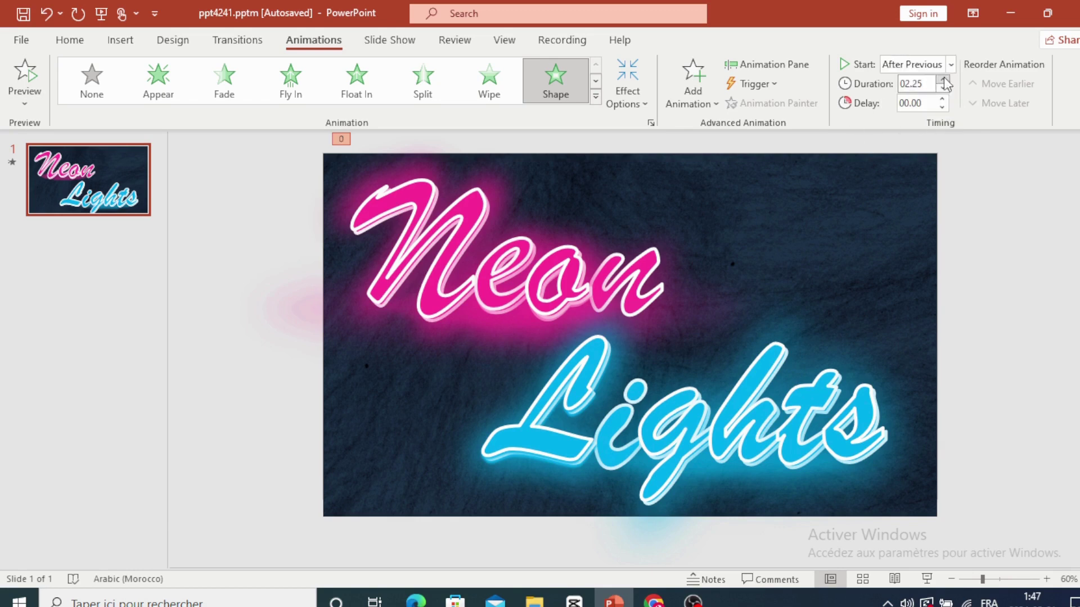
pyautogui.click(570, 81)
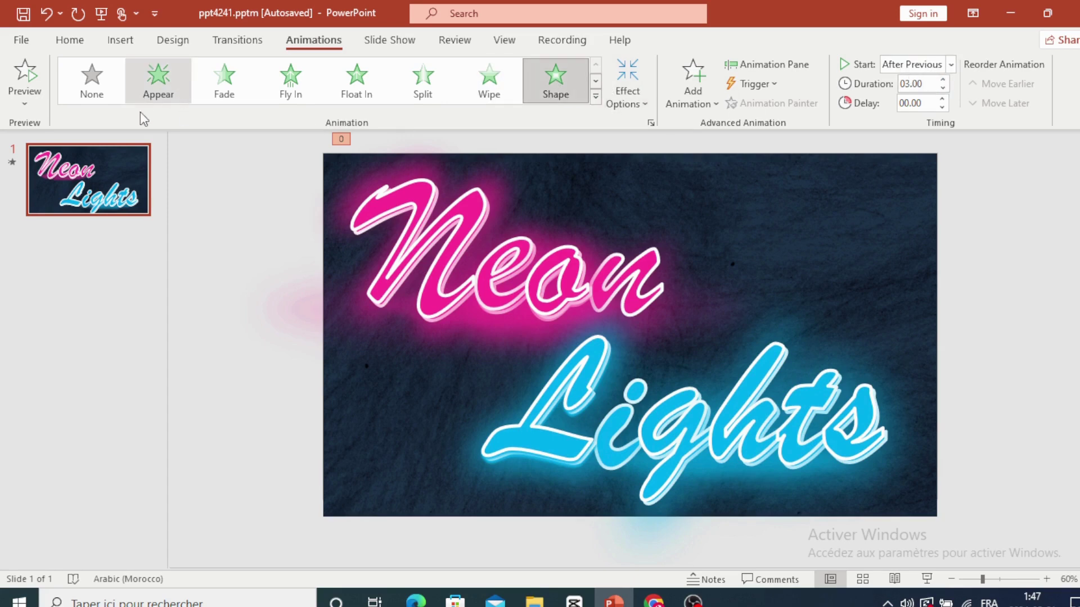
pyautogui.click(33, 85)
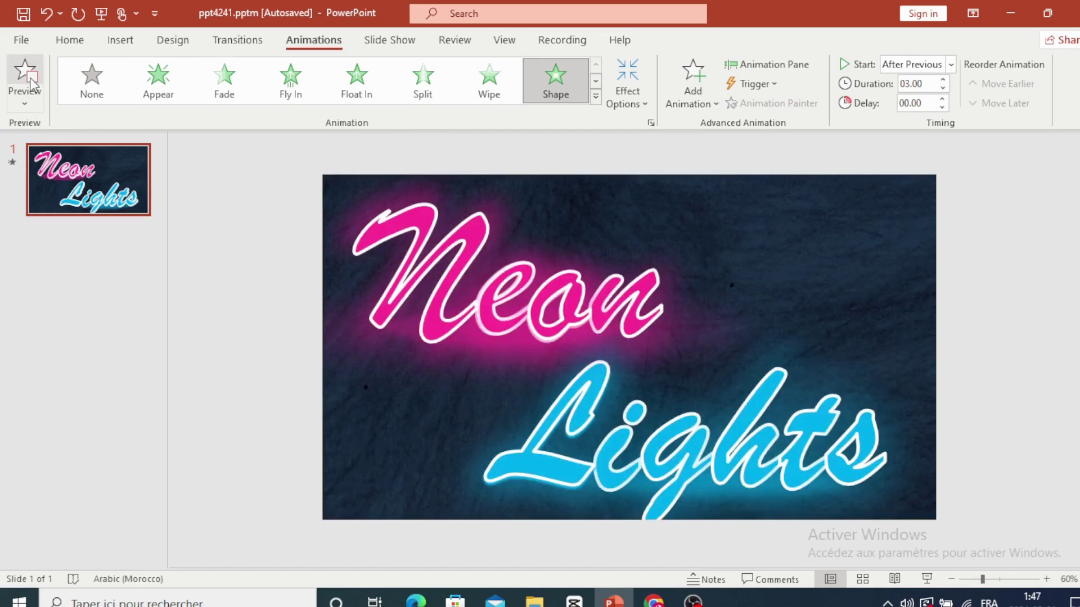